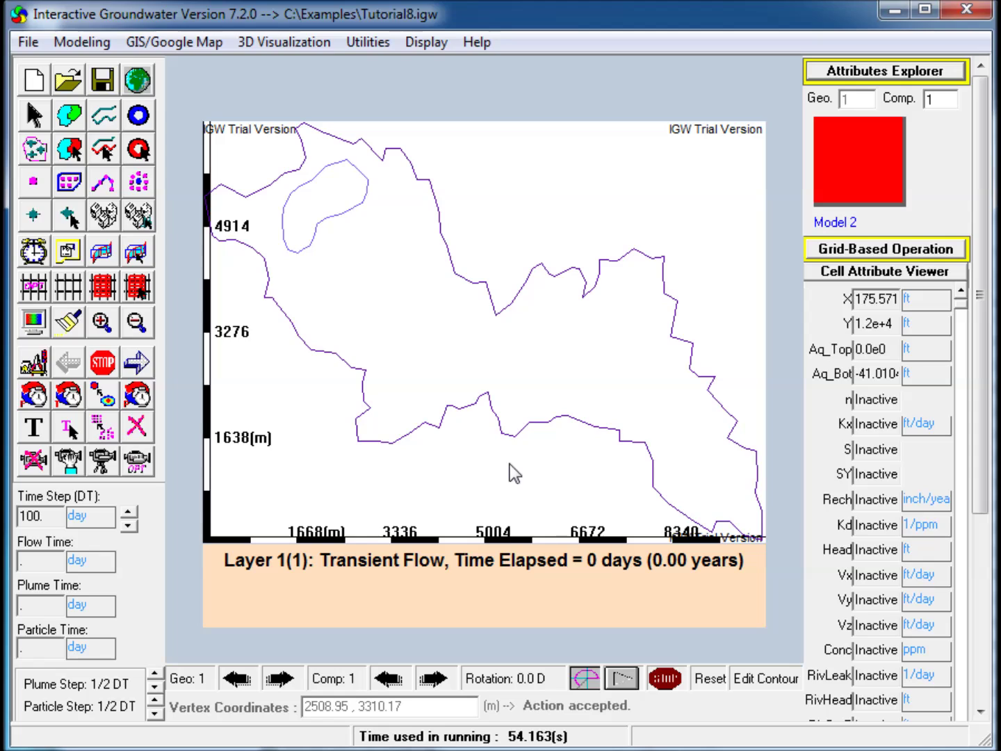
- Draw a small closed zone of about 4.5e+5 m² in the central part of the model domain, southeast of the existing inner zone
{"action": "left_click", "coordinate": [73, 120]}
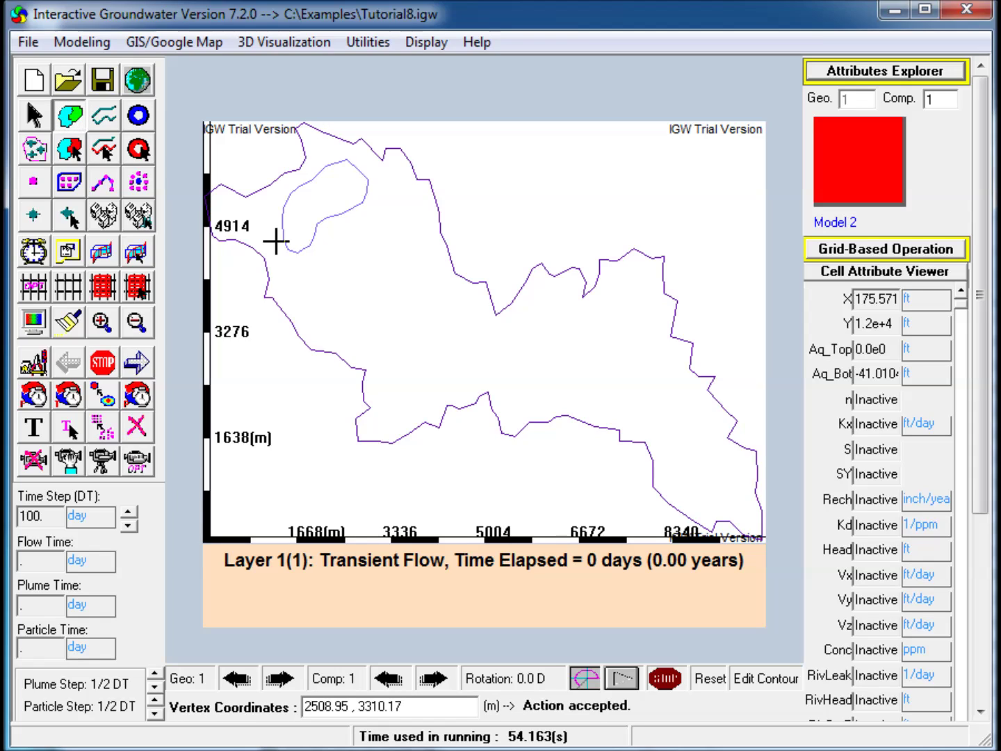
{"action": "left_click", "coordinate": [424, 356]}
{"action": "left_click", "coordinate": [413, 347]}
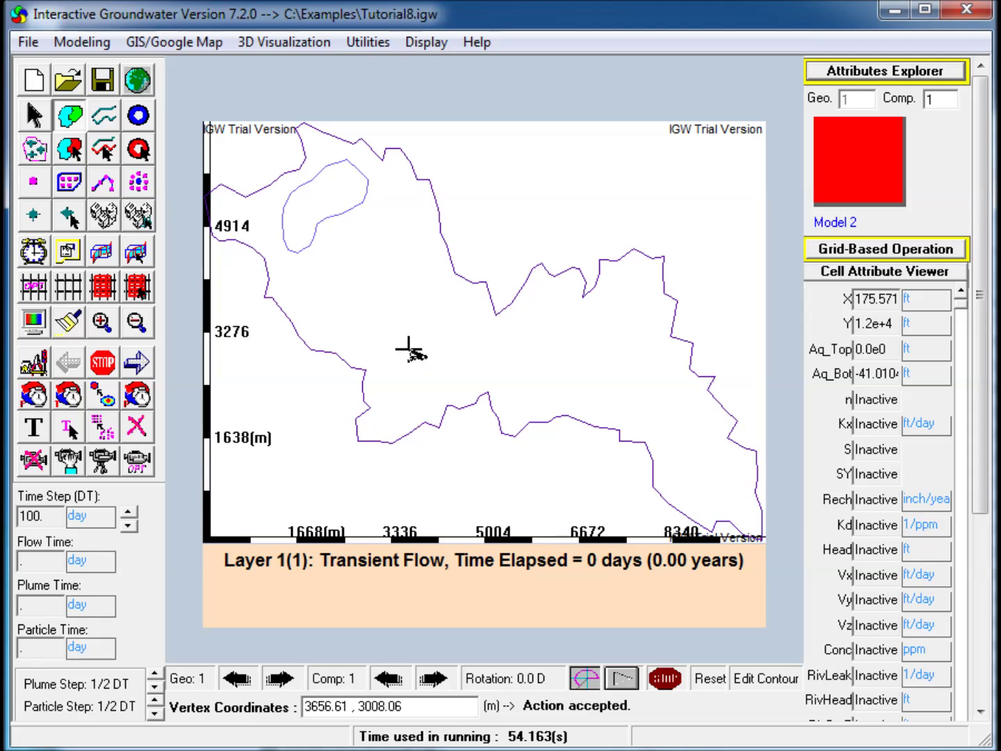
{"action": "left_click", "coordinate": [415, 341]}
{"action": "left_click", "coordinate": [415, 327]}
{"action": "left_click", "coordinate": [448, 321]}
{"action": "left_click", "coordinate": [455, 317]}
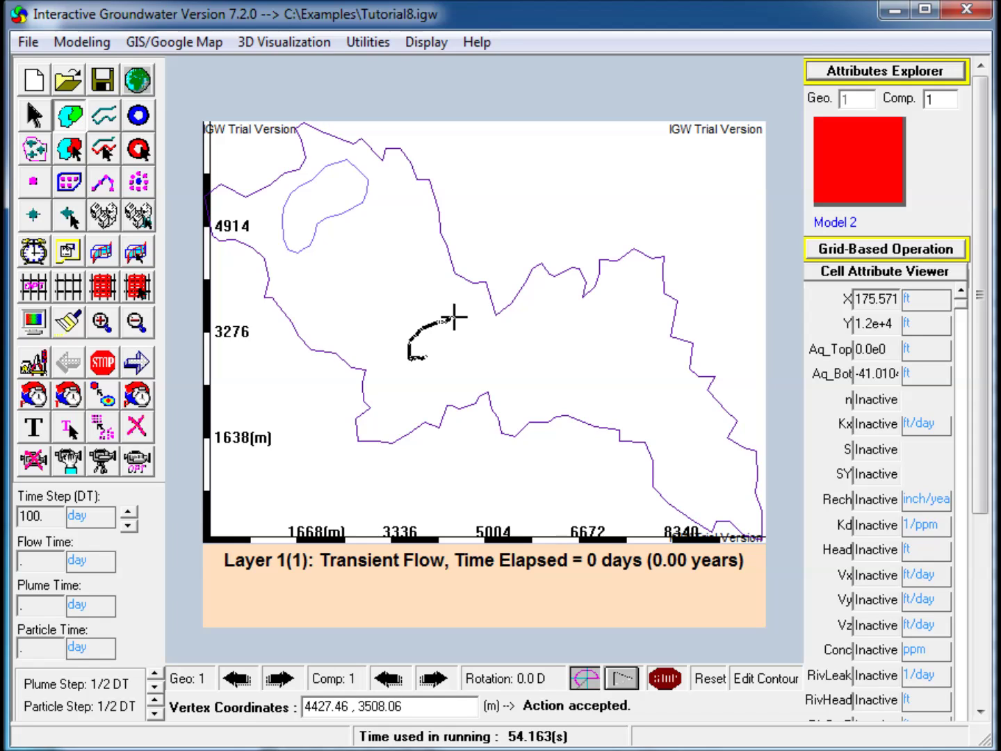
{"action": "left_click", "coordinate": [466, 321]}
{"action": "left_click", "coordinate": [470, 337]}
{"action": "left_click", "coordinate": [465, 344]}
{"action": "left_click", "coordinate": [449, 353]}
{"action": "left_click", "coordinate": [441, 353]}
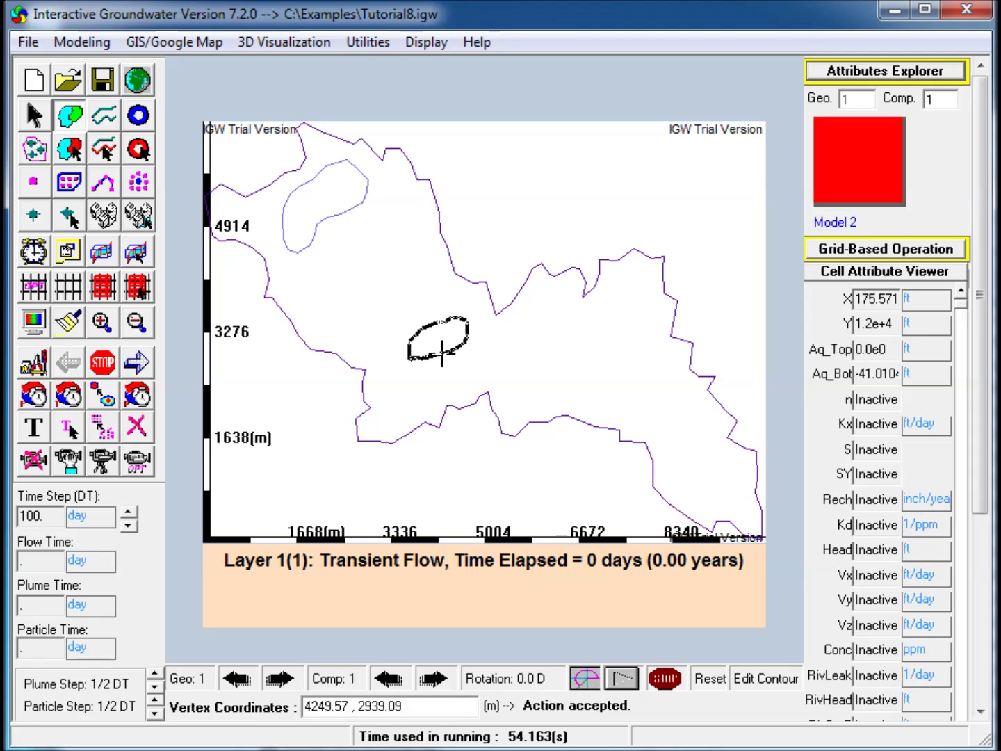
{"action": "right_click", "coordinate": [445, 356]}
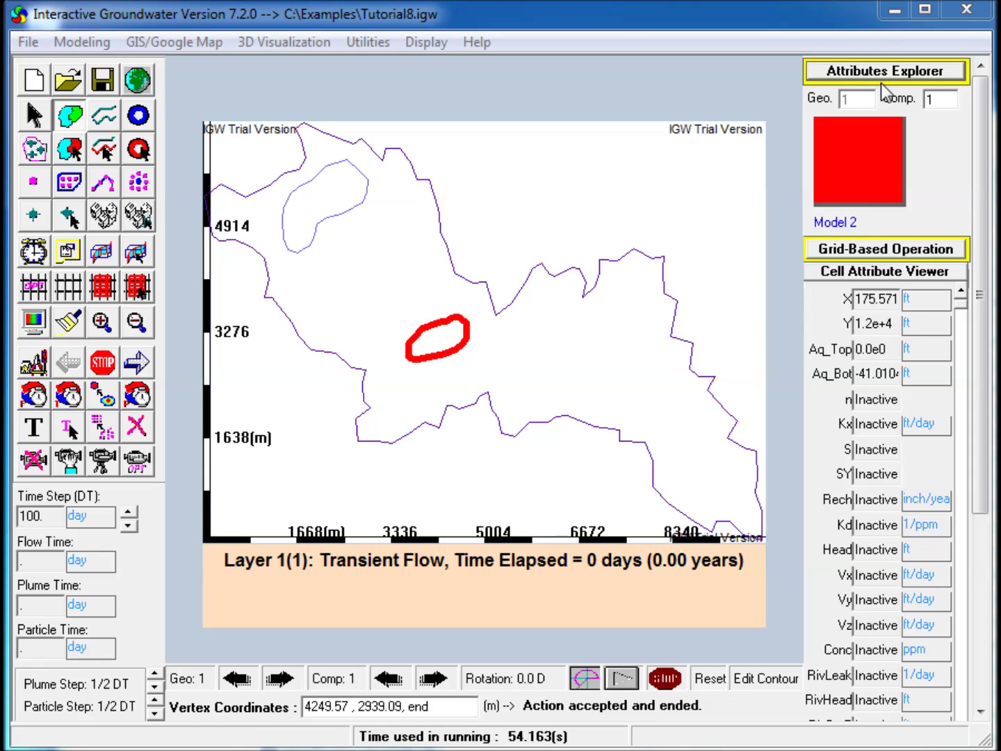
- Make the new zone a two-way head-dependent flux lake with a constant stage of -4 m and a constant bottom elevation of -10 m
{"action": "left_click", "coordinate": [839, 160]}
{"action": "left_click_drag", "start_coordinate": [839, 160], "coordinate": [330, 27]}
{"action": "left_click", "coordinate": [422, 122]}
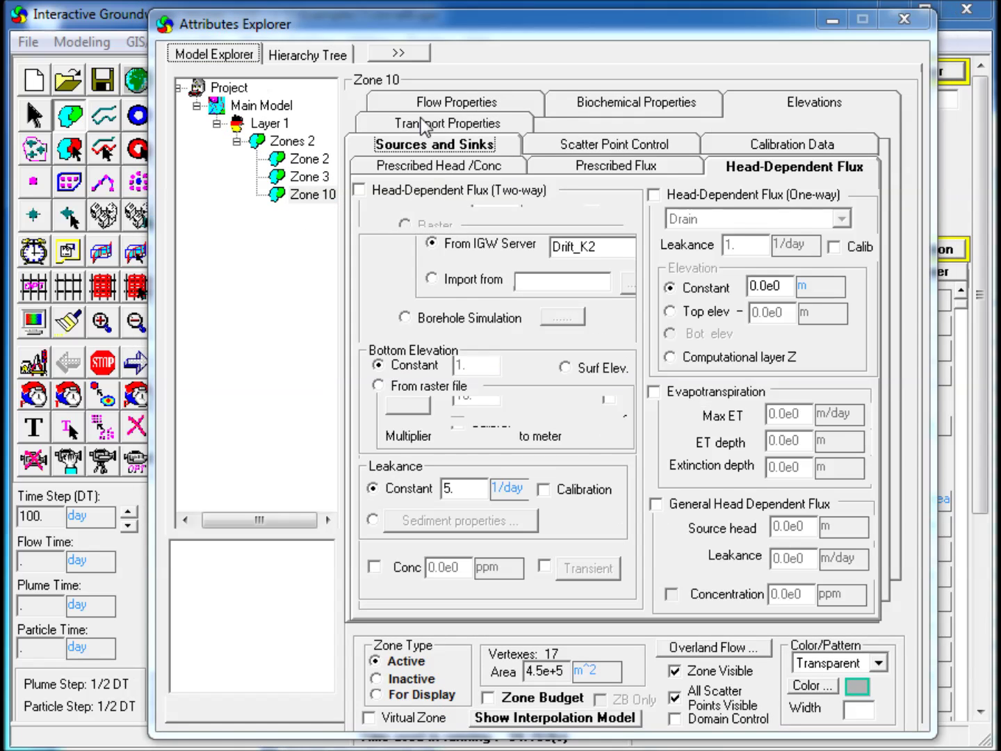
{"action": "left_click", "coordinate": [440, 191]}
{"action": "left_click", "coordinate": [470, 264]}
{"action": "double_click", "coordinate": [469, 265]}
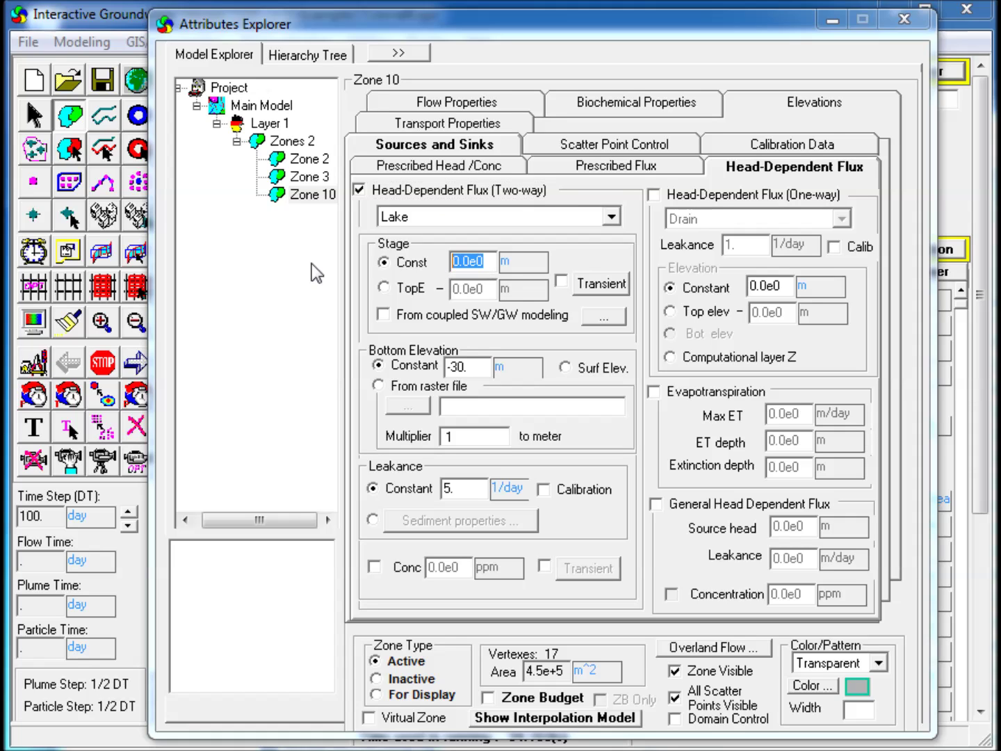
{"action": "type", "text": "-4"}
{"action": "double_click", "coordinate": [459, 367]}
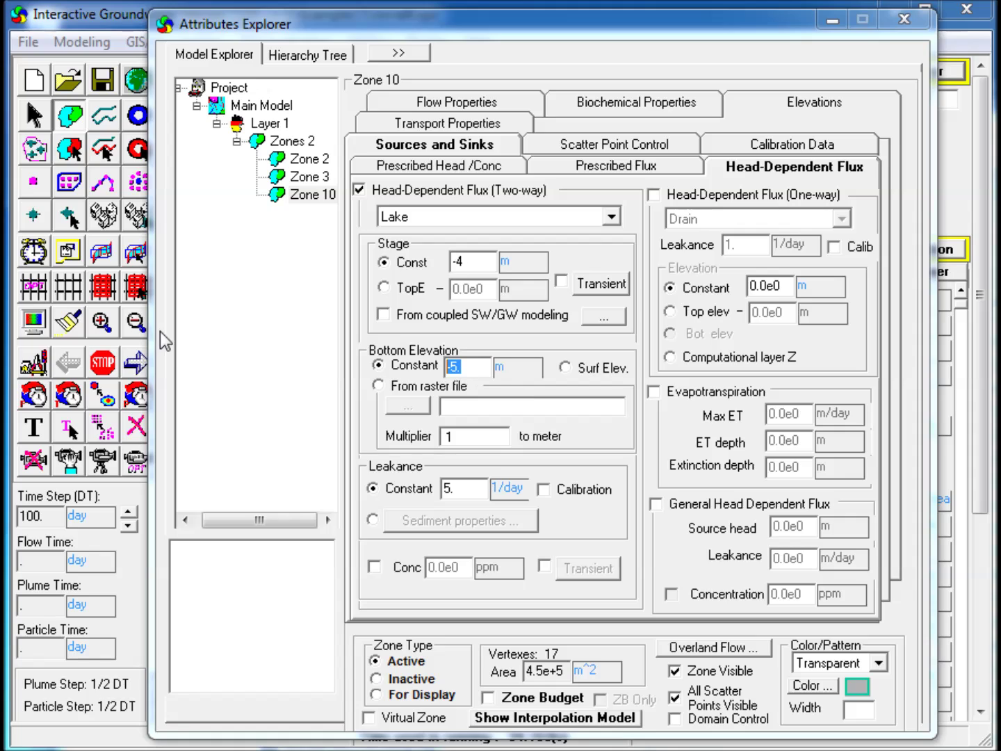
{"action": "type", "text": "-10"}
{"action": "left_click", "coordinate": [465, 486]}
- Derive the lake stage from coupled SW/GW modeling, accepting the default surface water dynamics, and deselect the zone
{"action": "left_click", "coordinate": [382, 315]}
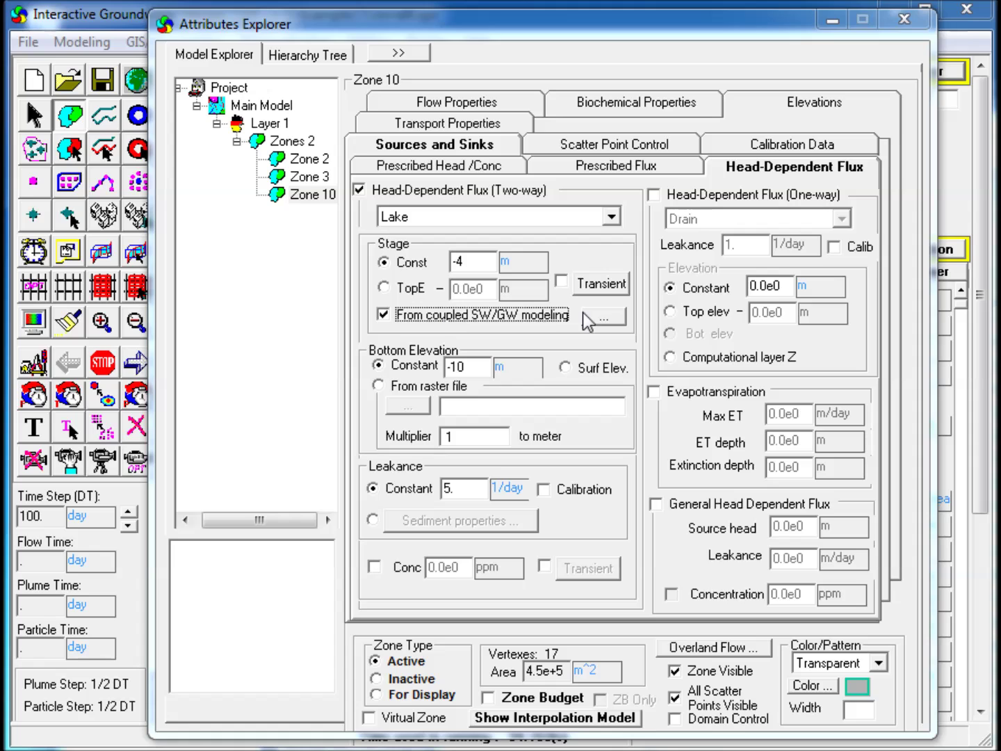
{"action": "left_click", "coordinate": [603, 318]}
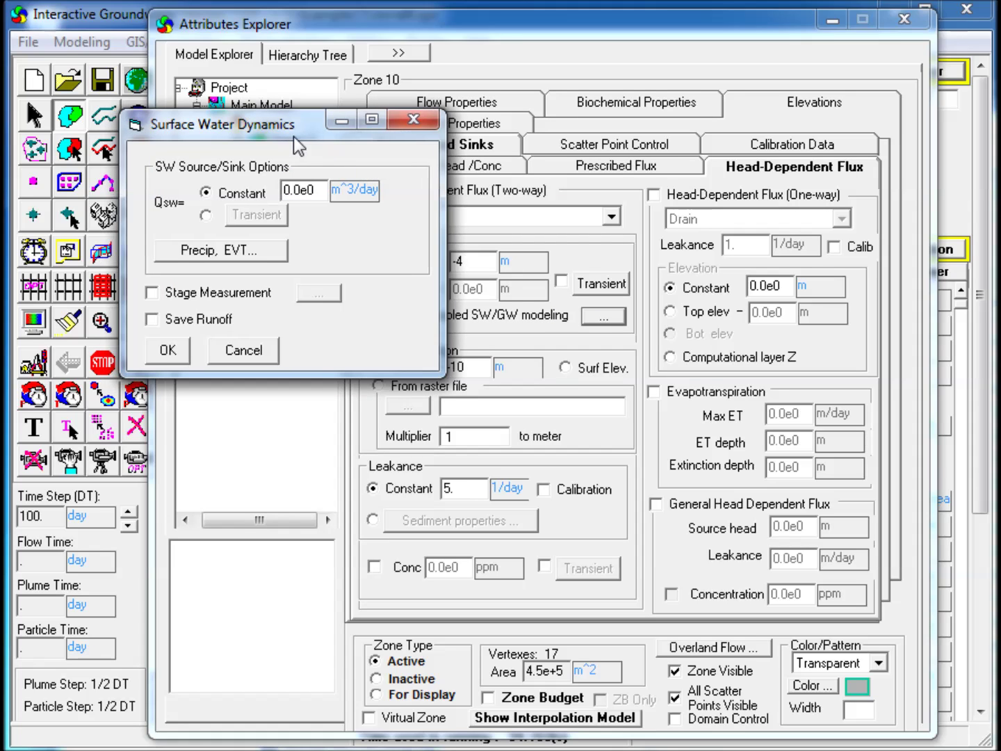
{"action": "left_click_drag", "start_coordinate": [280, 132], "coordinate": [641, 165]}
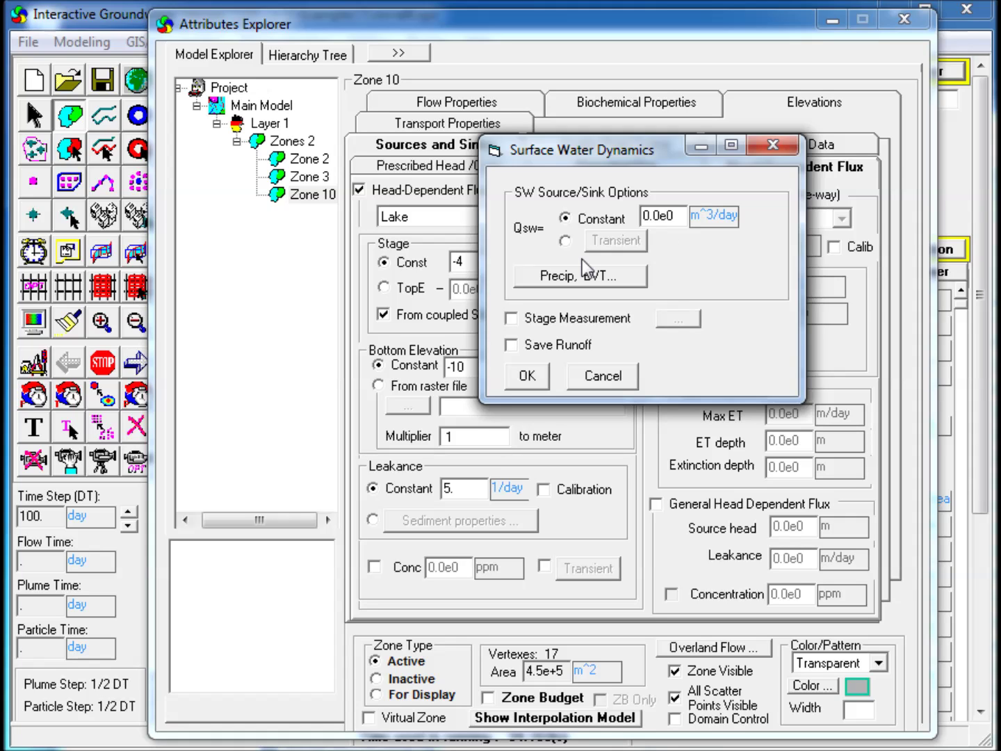
{"action": "left_click", "coordinate": [539, 379]}
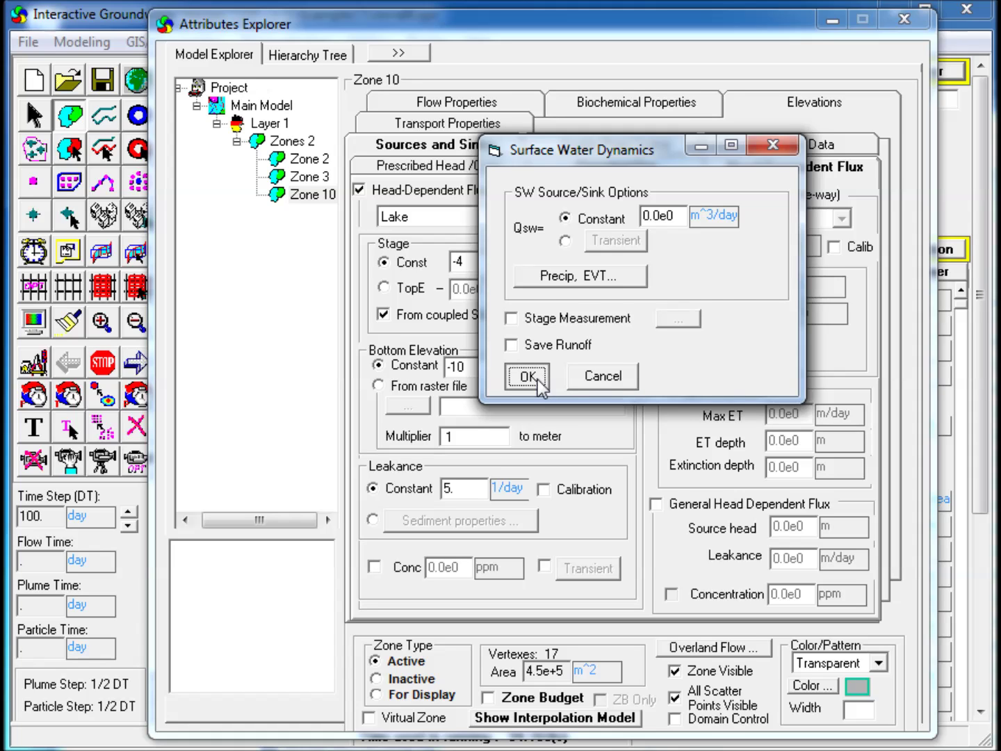
{"action": "left_click", "coordinate": [831, 21]}
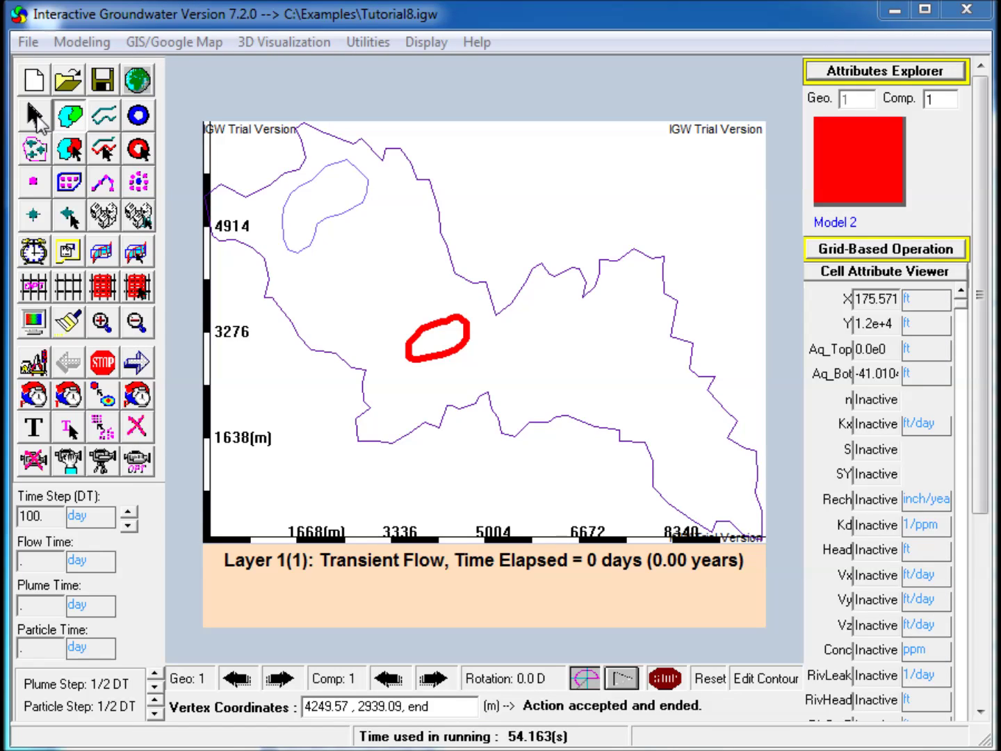
{"action": "left_click", "coordinate": [36, 117]}
{"action": "left_click", "coordinate": [515, 354]}
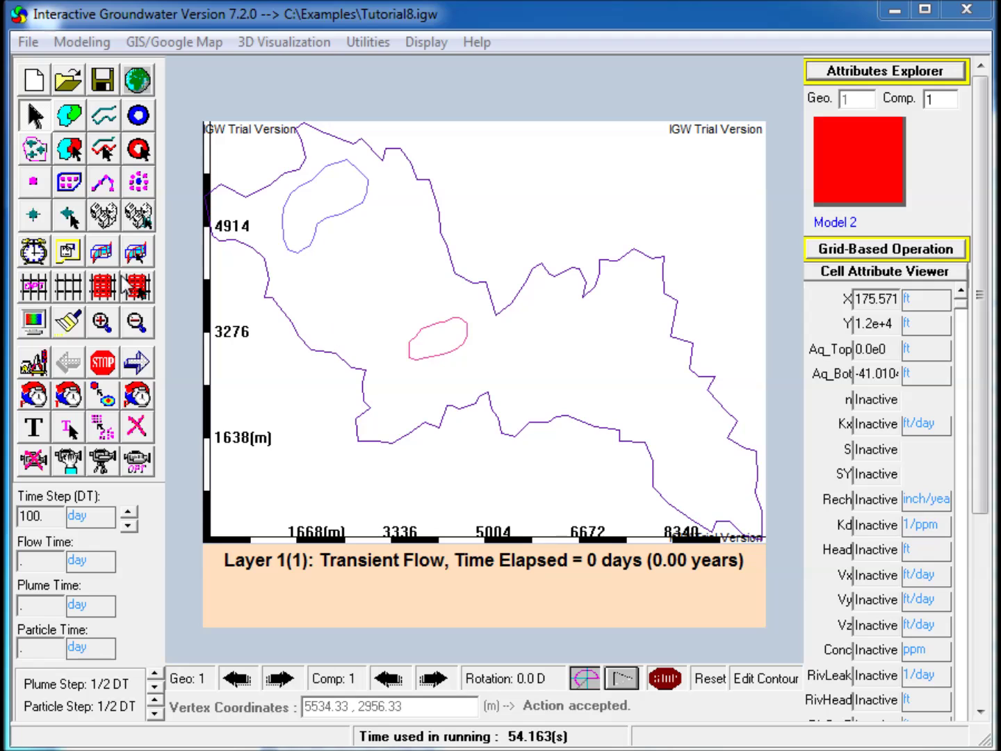
- Draw a two-segment cross-section line running northwest to southeast through the new lake zone
{"action": "left_click", "coordinate": [403, 306]}
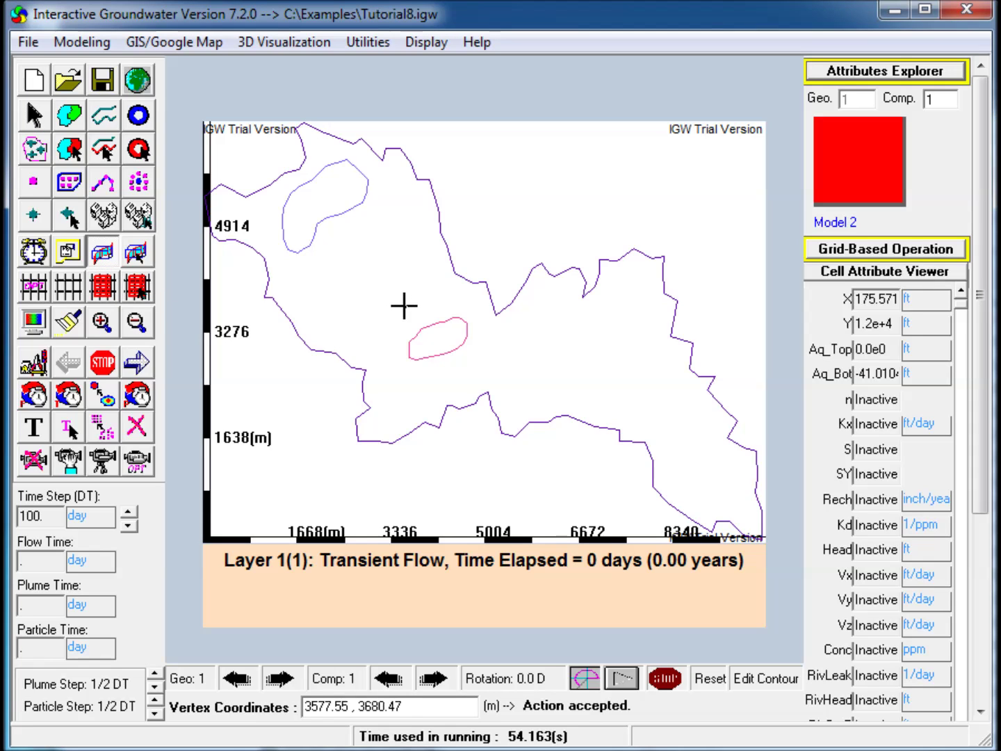
{"action": "left_click", "coordinate": [434, 340]}
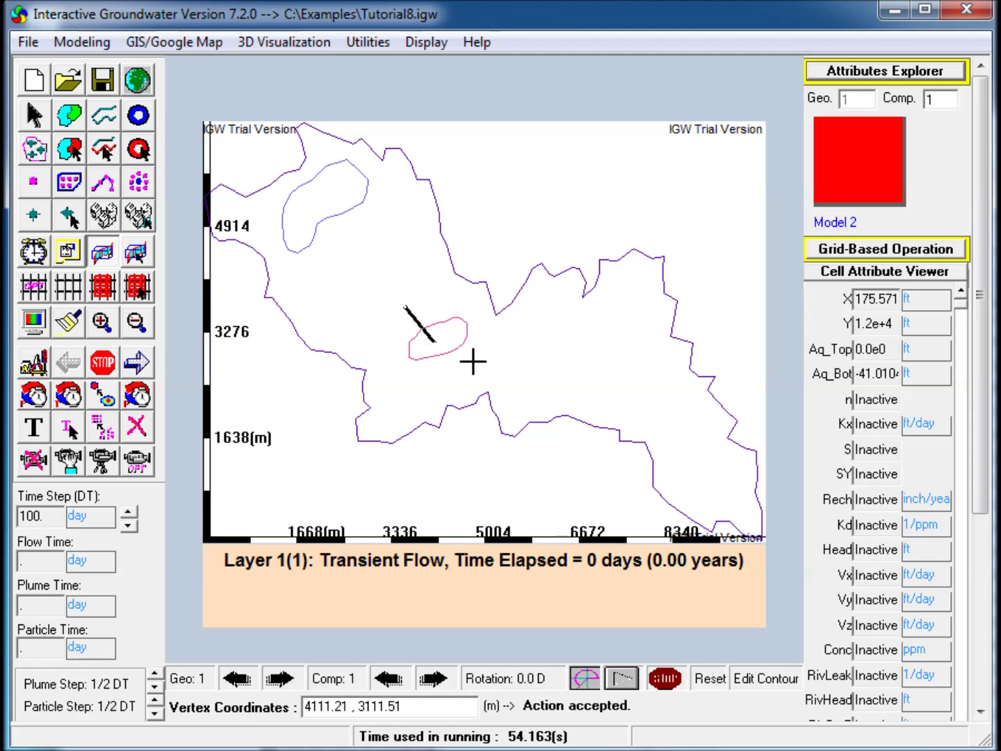
{"action": "double_click", "coordinate": [496, 362]}
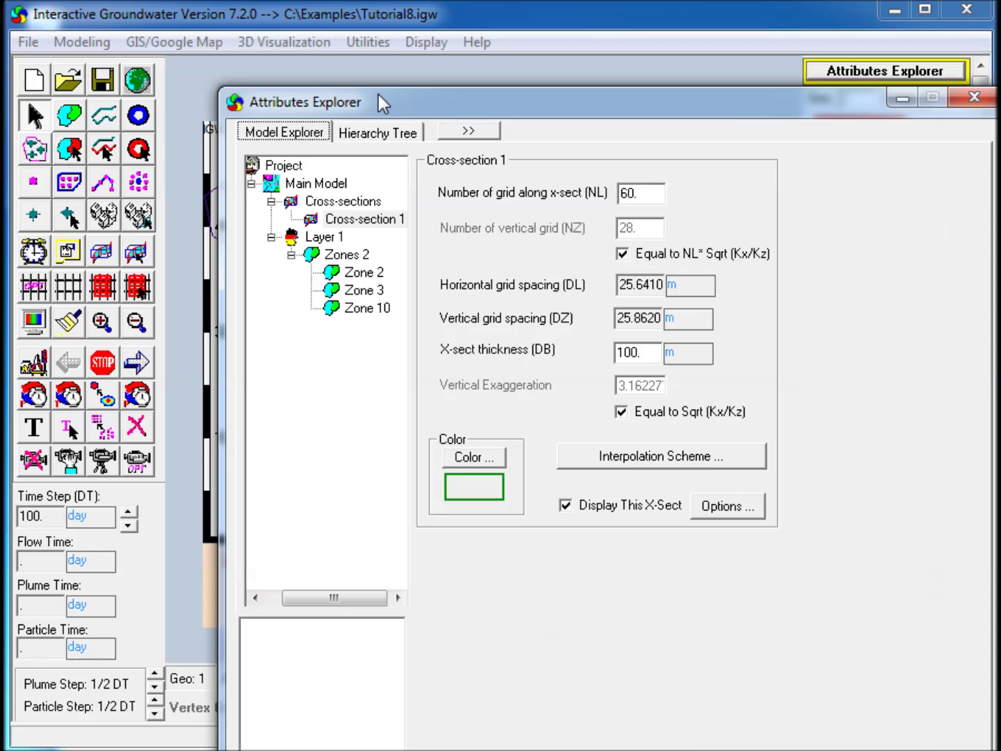
- Set the cross-section's vertical exaggeration to 10 instead of Sqrt (Kx/Kz), and deselect the section line
{"action": "left_click_drag", "start_coordinate": [379, 94], "coordinate": [320, 96]}
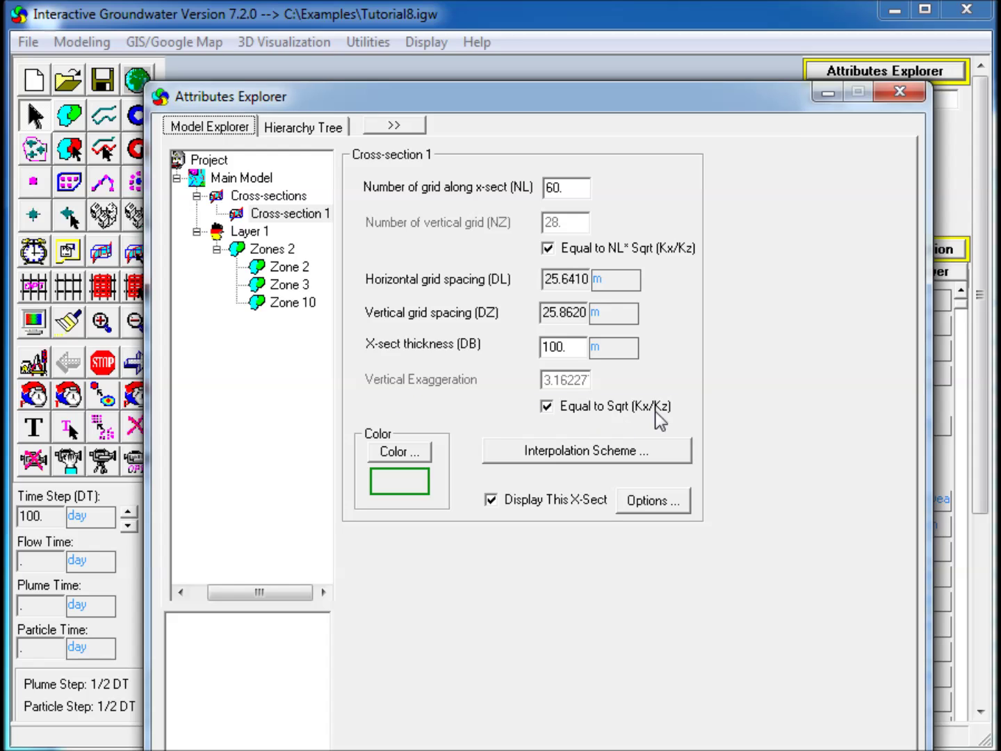
{"action": "left_click", "coordinate": [547, 407]}
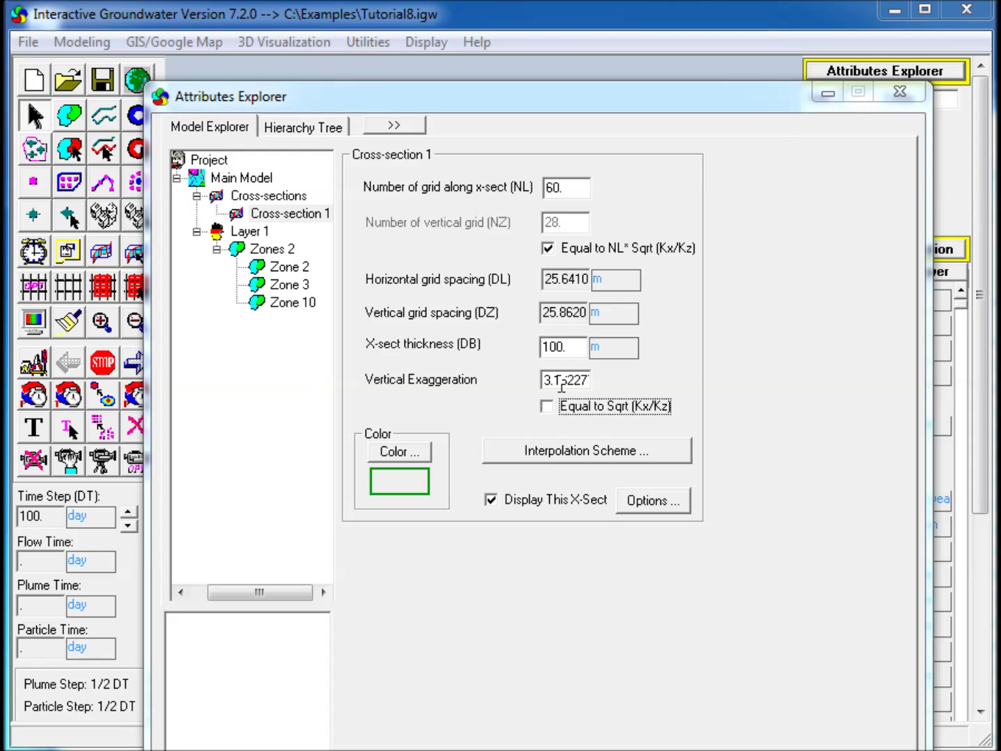
{"action": "double_click", "coordinate": [561, 379]}
{"action": "type", "text": "10"}
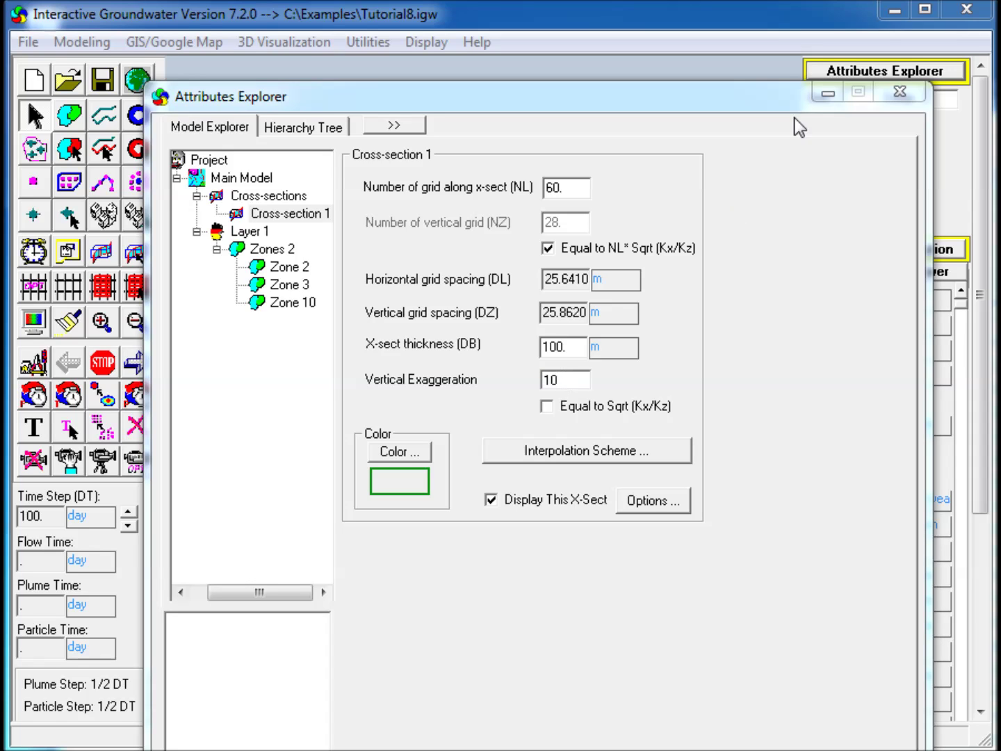
{"action": "left_click", "coordinate": [828, 96]}
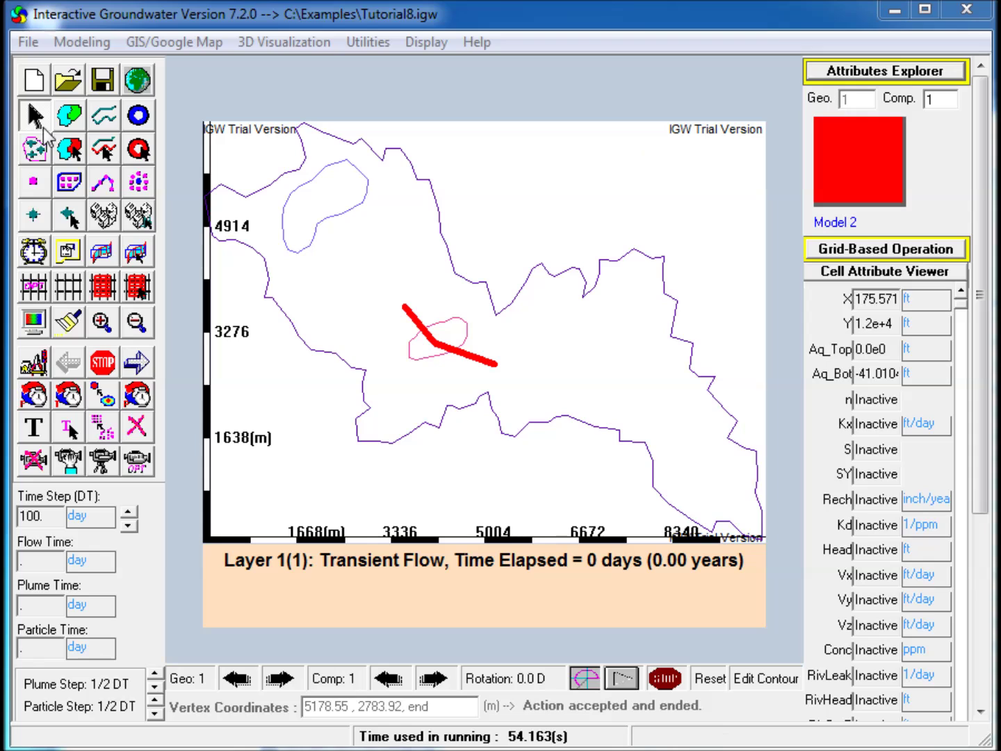
{"action": "left_click", "coordinate": [551, 334]}
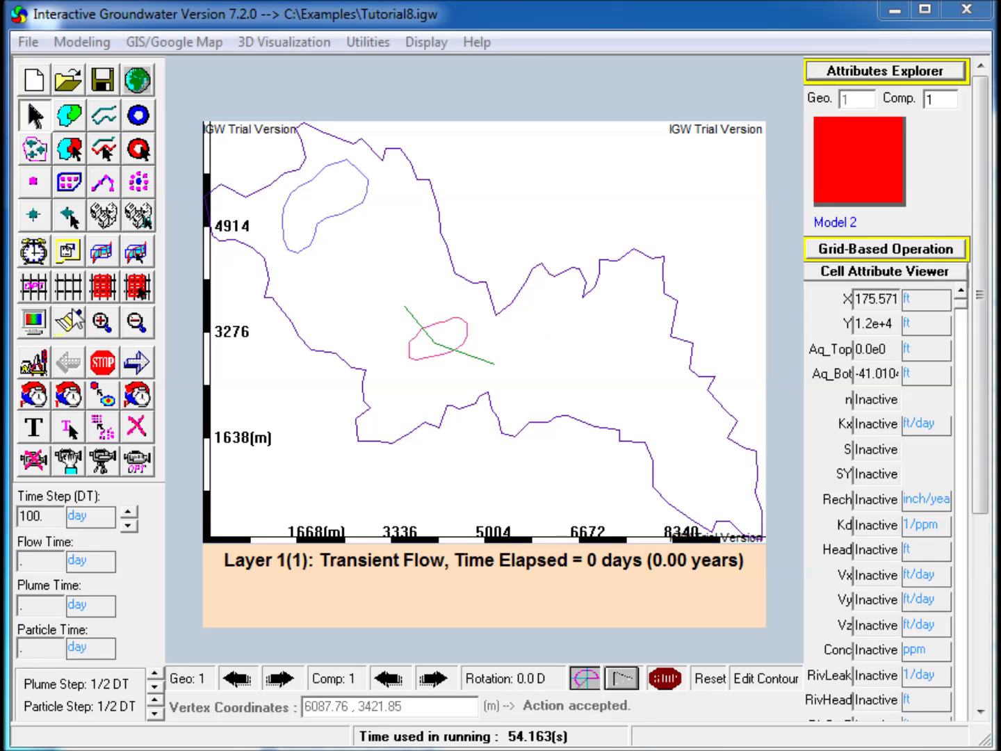
- Discretize the model with the existing grid definition and minimize the cross-section's profiles display
{"action": "left_click", "coordinate": [34, 287]}
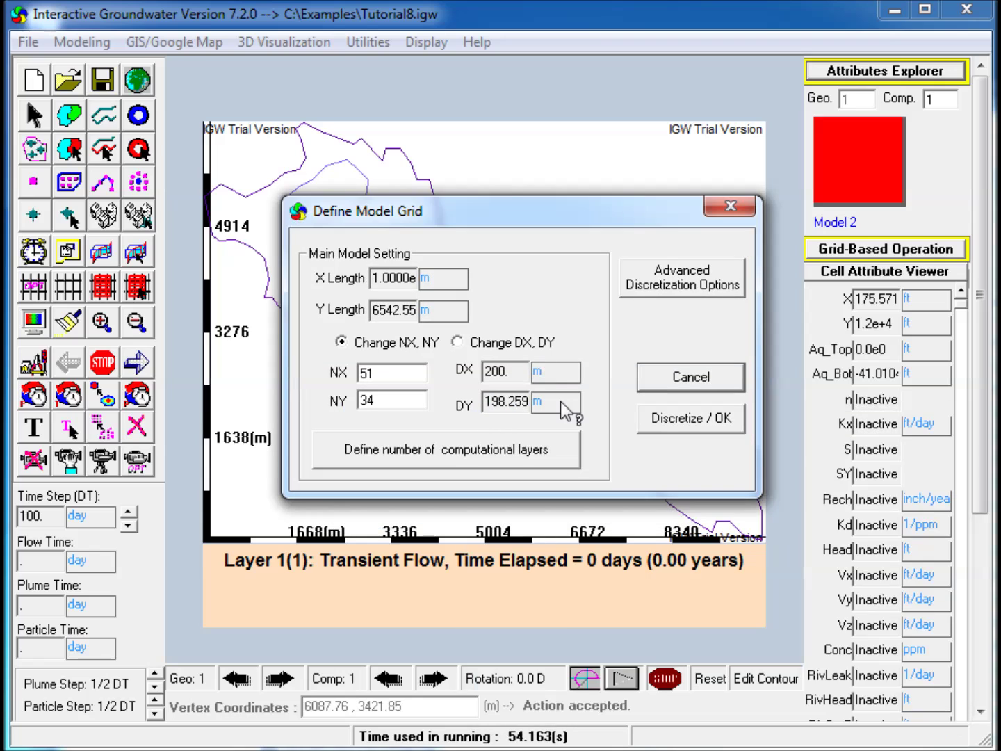
{"action": "left_click", "coordinate": [651, 417]}
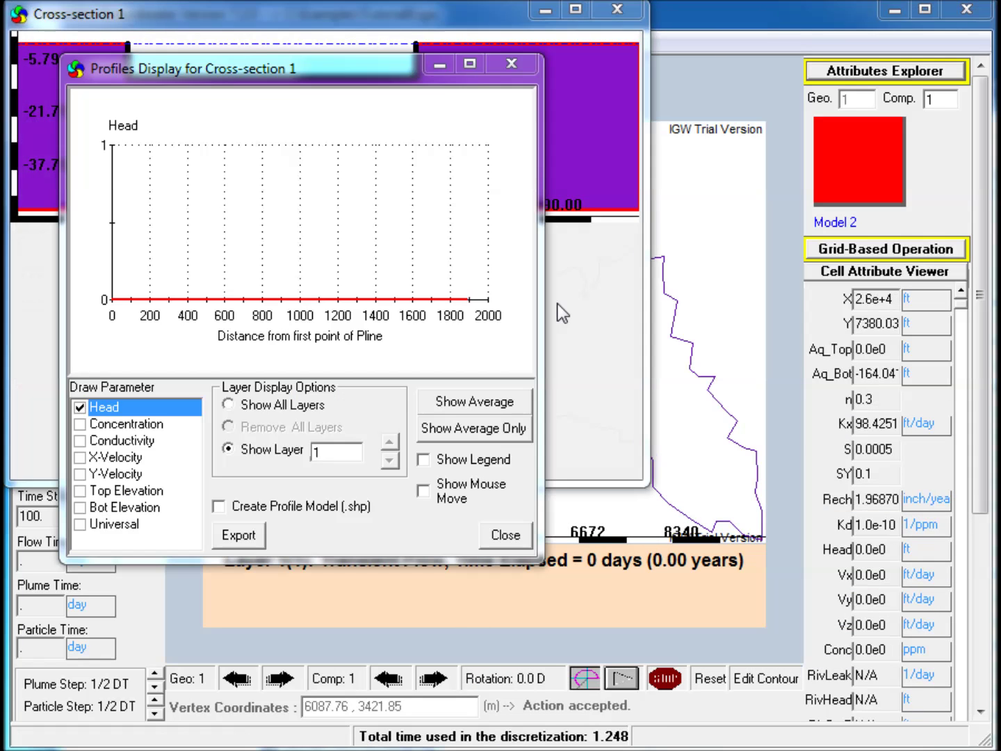
{"action": "left_click", "coordinate": [434, 67]}
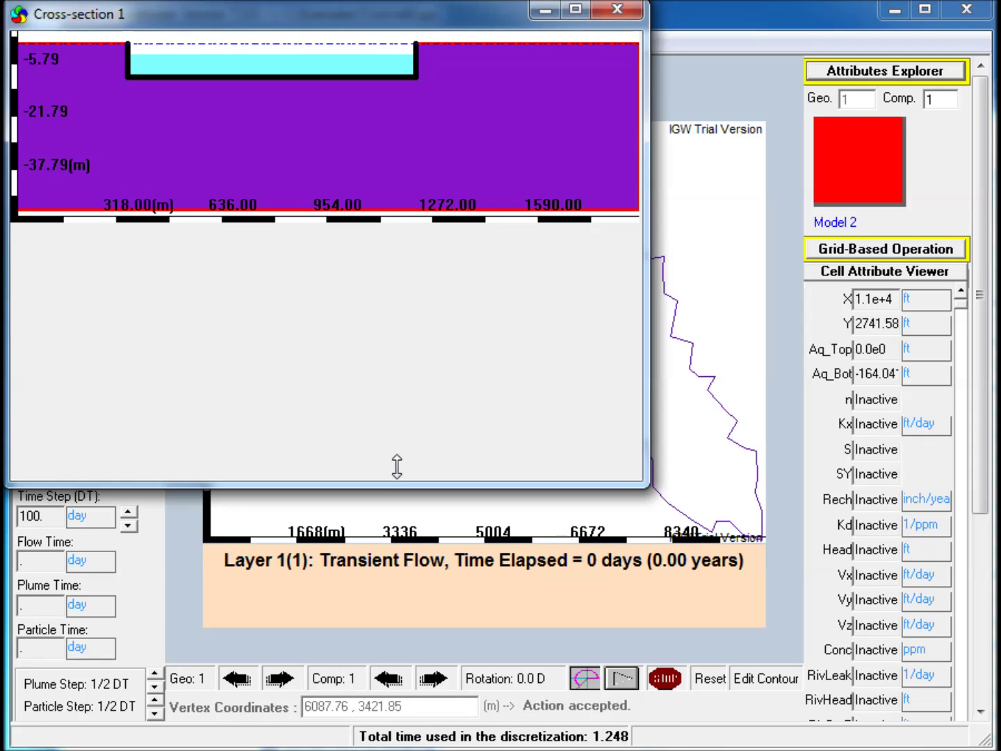
- Shrink the cross-section window, refresh its drawing to fit, and place it below the lake zone on the map
{"action": "left_click_drag", "start_coordinate": [396, 480], "coordinate": [397, 233]}
{"action": "left_click_drag", "start_coordinate": [425, 18], "coordinate": [441, 480]}
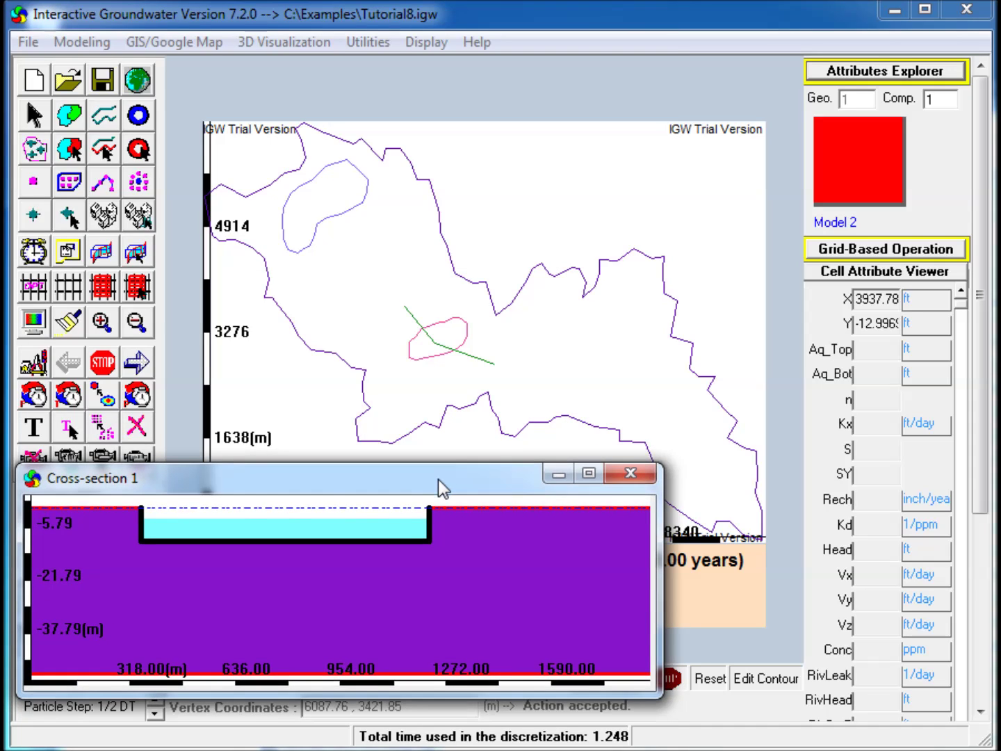
{"action": "left_click_drag", "start_coordinate": [662, 566], "coordinate": [524, 566]}
{"action": "right_click", "coordinate": [313, 573]}
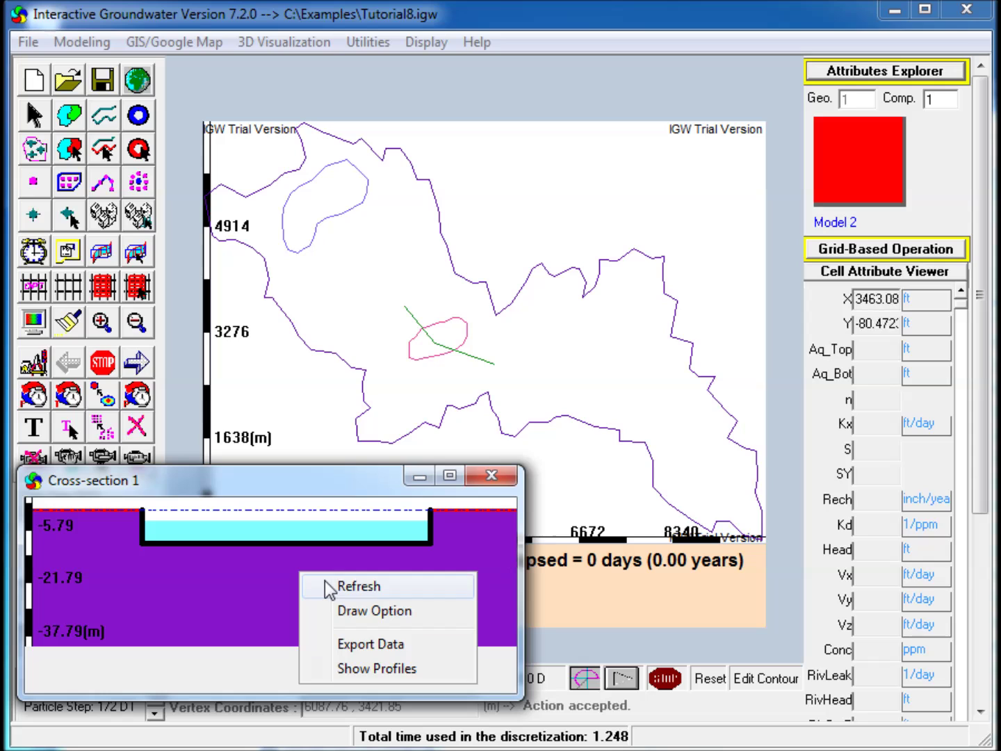
{"action": "left_click", "coordinate": [332, 586]}
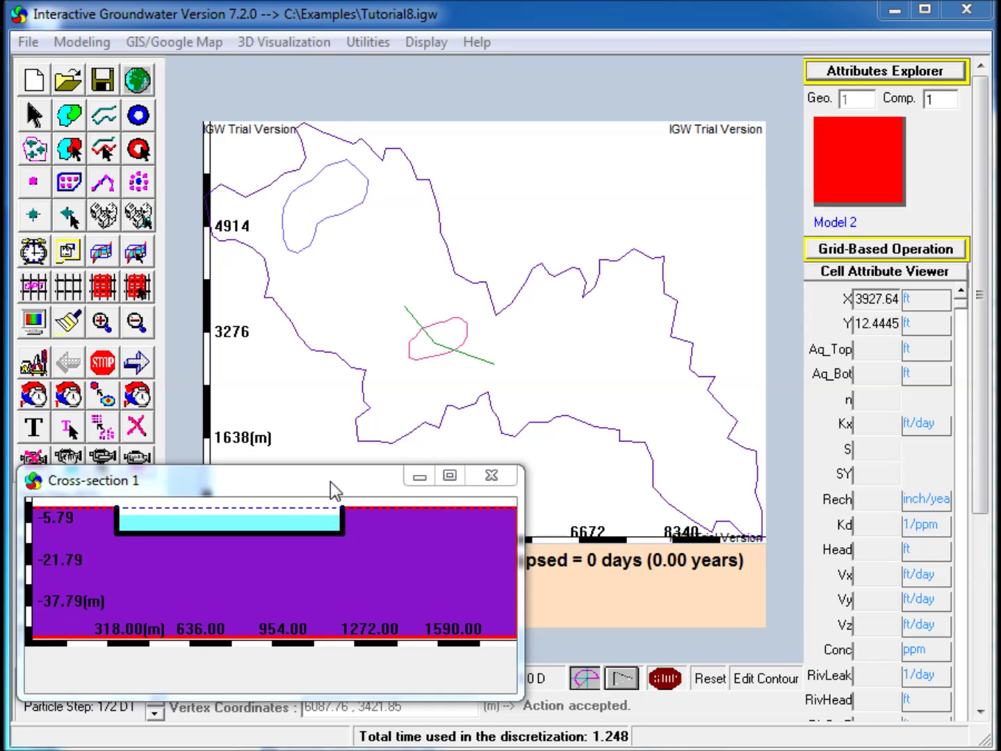
{"action": "left_click_drag", "start_coordinate": [330, 481], "coordinate": [322, 491]}
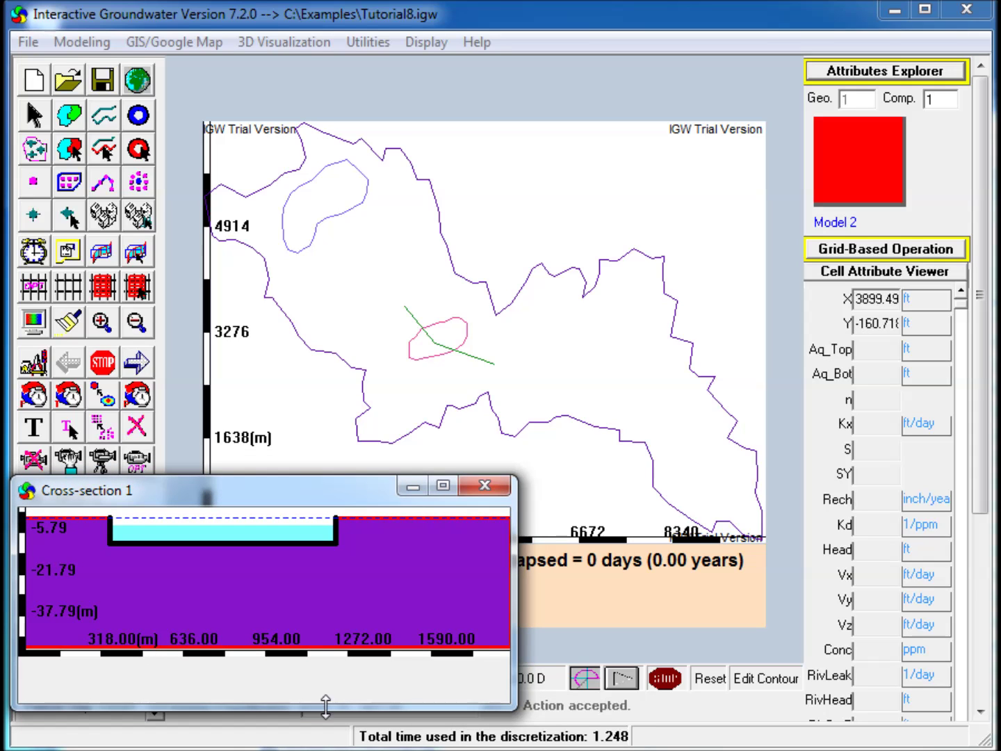
{"action": "left_click_drag", "start_coordinate": [326, 700], "coordinate": [325, 676]}
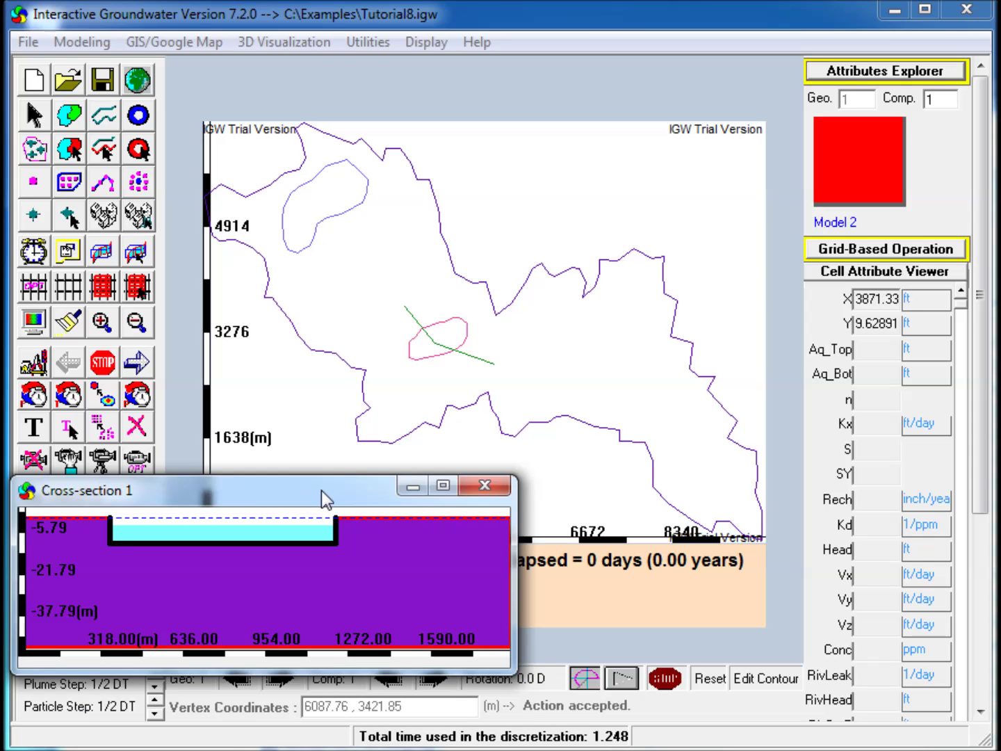
{"action": "left_click_drag", "start_coordinate": [322, 490], "coordinate": [322, 522]}
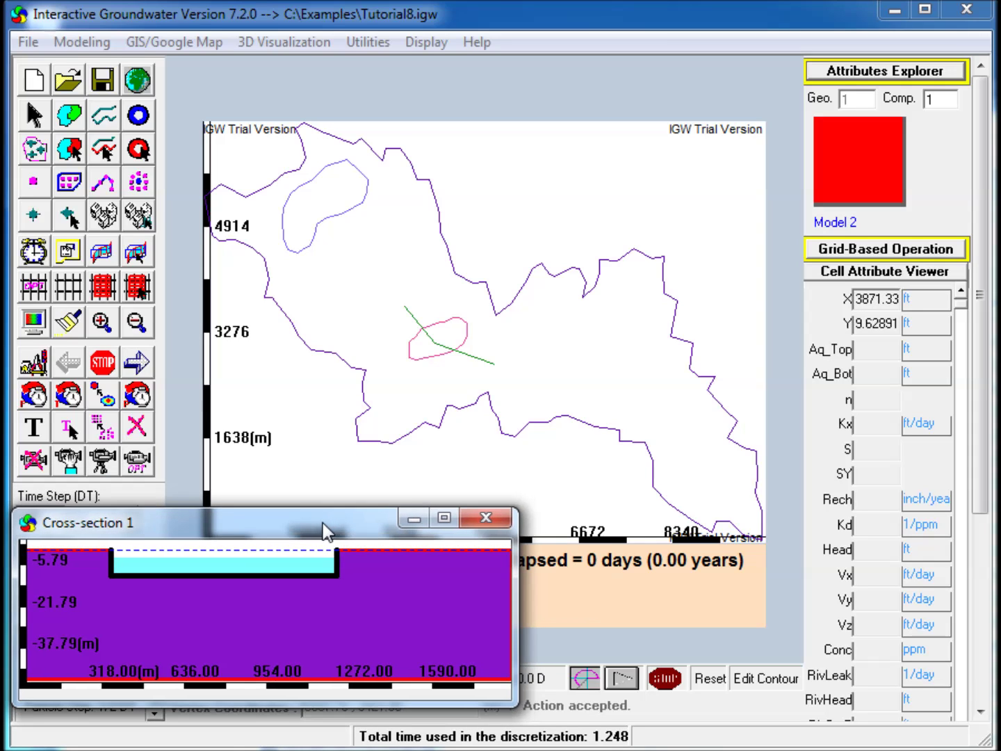
- Review the transient simulation time parameters and accept them without changes
{"action": "left_click", "coordinate": [34, 251]}
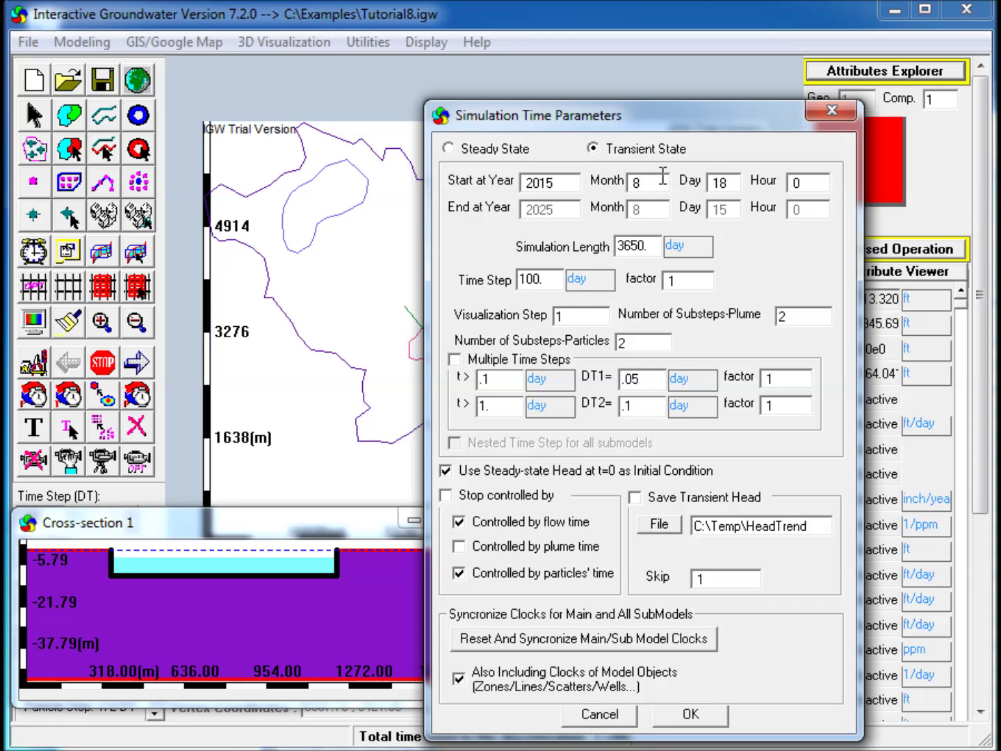
{"action": "left_click", "coordinate": [711, 716]}
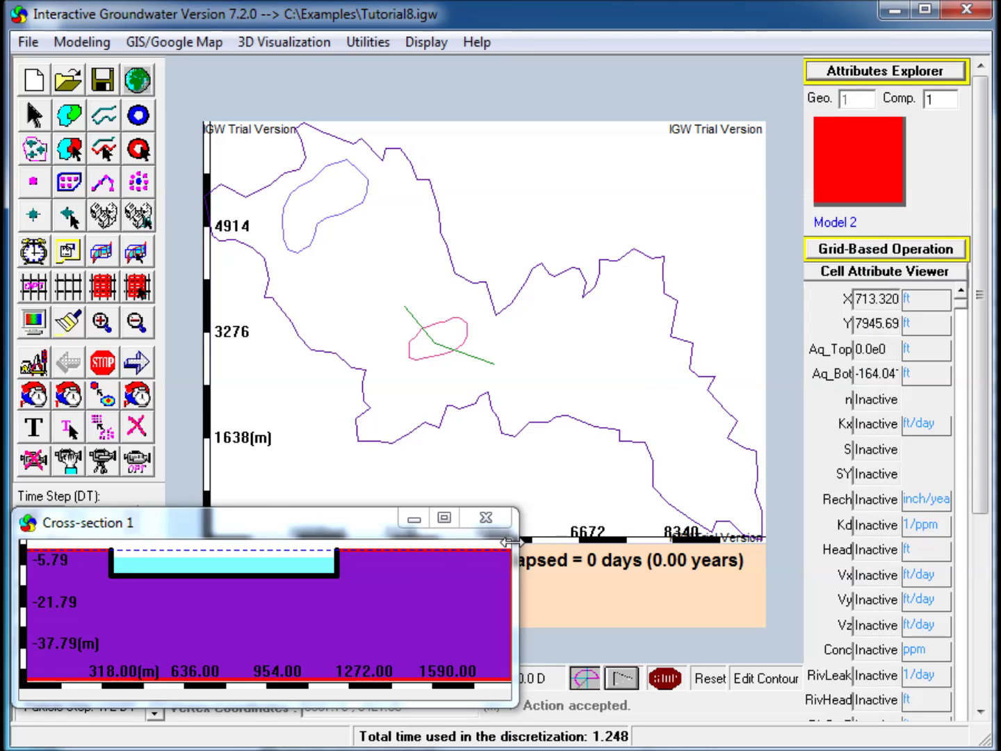
- Enable coupling control for Lakes in the flow solver's surface water modeling settings and accept the settings
{"action": "left_click", "coordinate": [31, 367]}
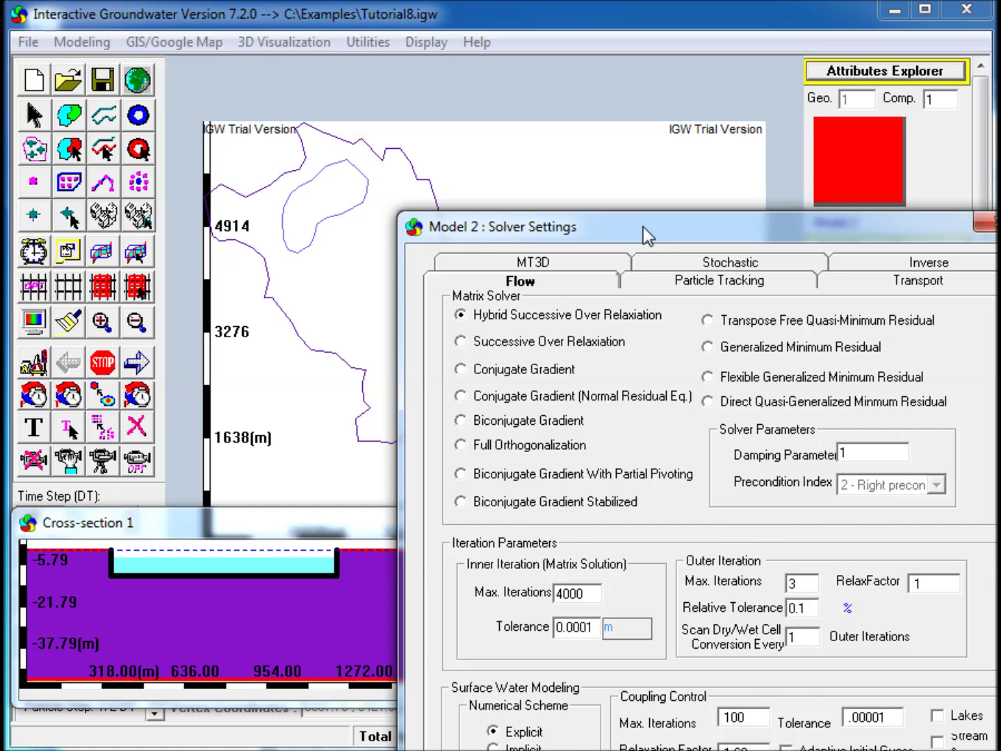
{"action": "left_click_drag", "start_coordinate": [643, 227], "coordinate": [528, 29]}
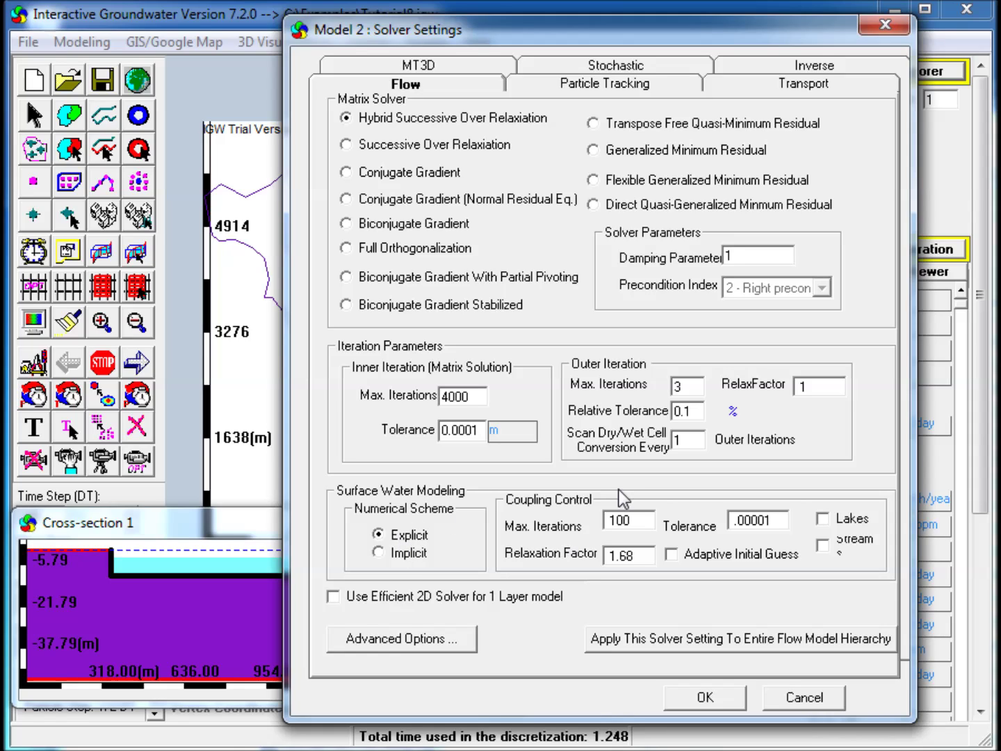
{"action": "left_click", "coordinate": [824, 522]}
{"action": "left_click", "coordinate": [710, 696]}
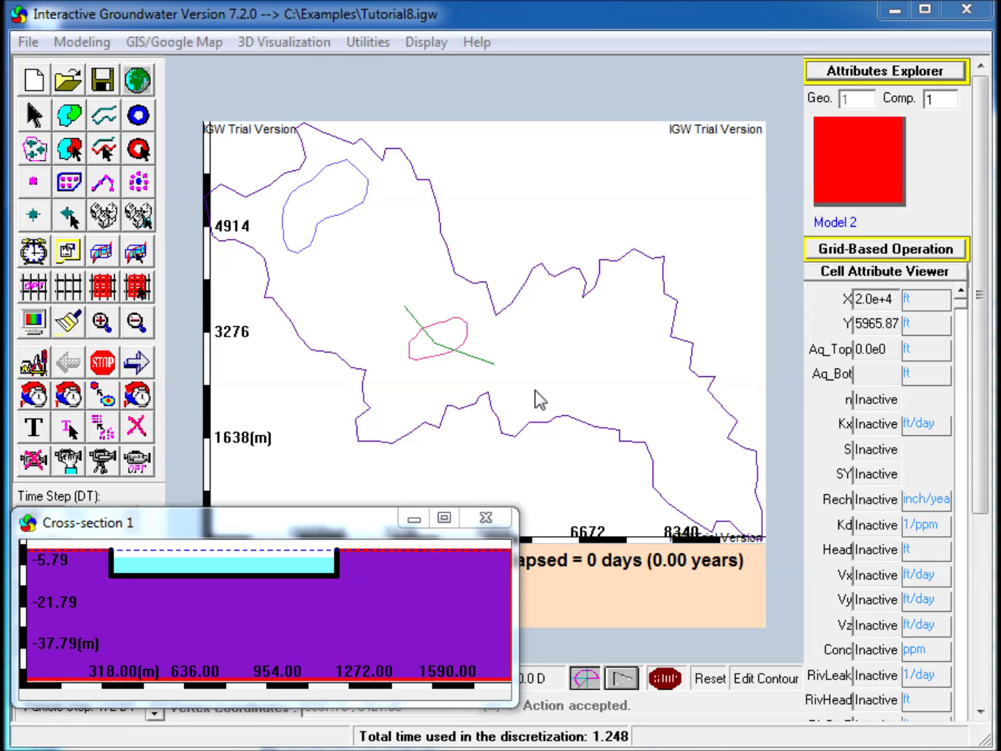
- Run the model forward, and move and shrink the surface water head versus time window to uncover the map
{"action": "left_click", "coordinate": [142, 365]}
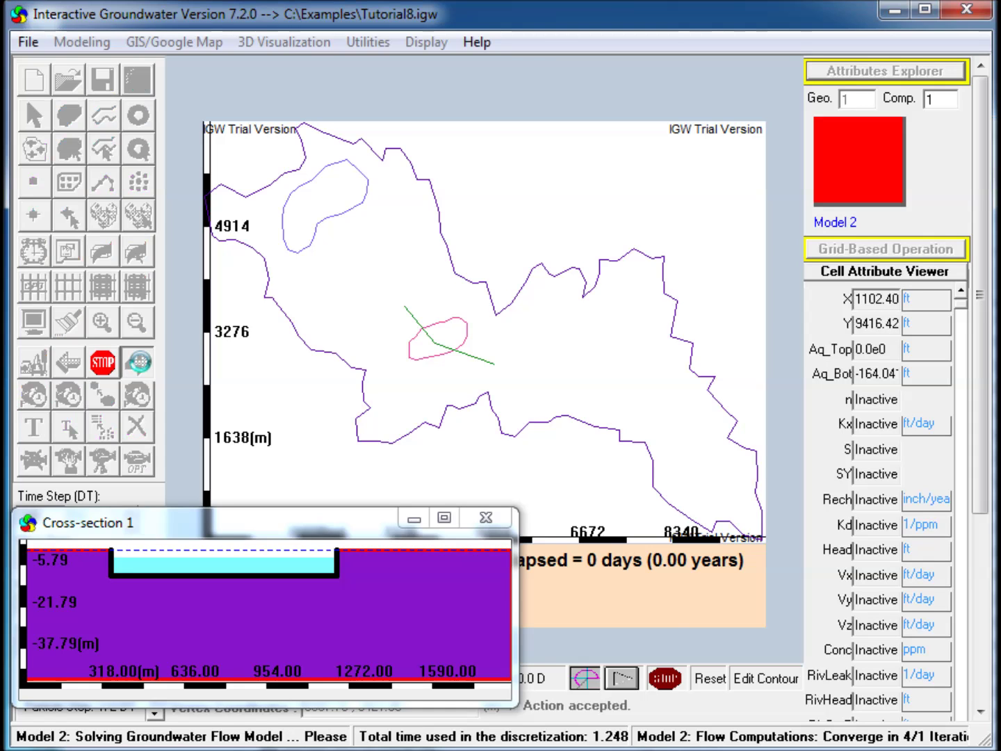
{"action": "left_click_drag", "start_coordinate": [380, 124], "coordinate": [689, 21]}
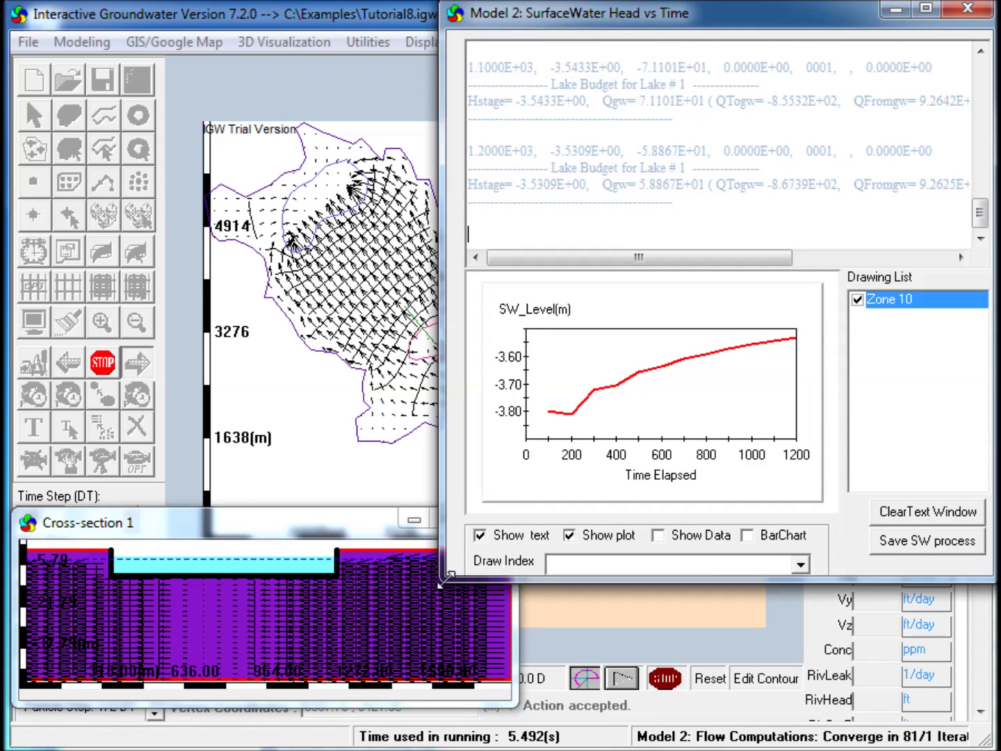
{"action": "left_click_drag", "start_coordinate": [445, 579], "coordinate": [621, 416]}
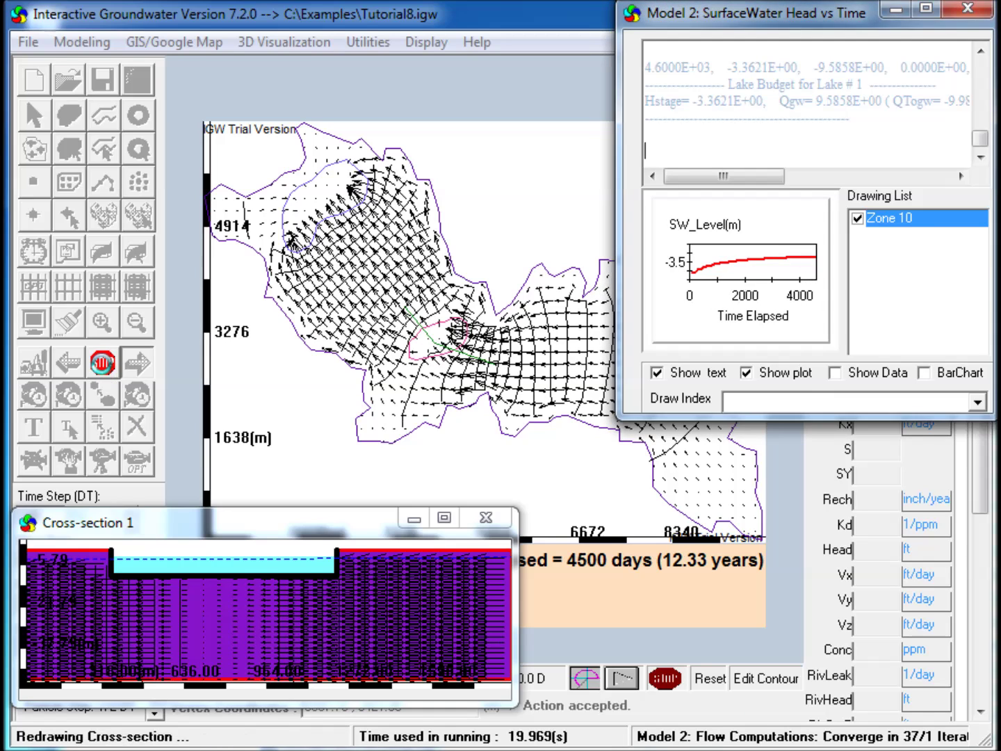
- Stop the simulation and examine the lake budget text for Lake # 1 across its full width
{"action": "left_click", "coordinate": [103, 363]}
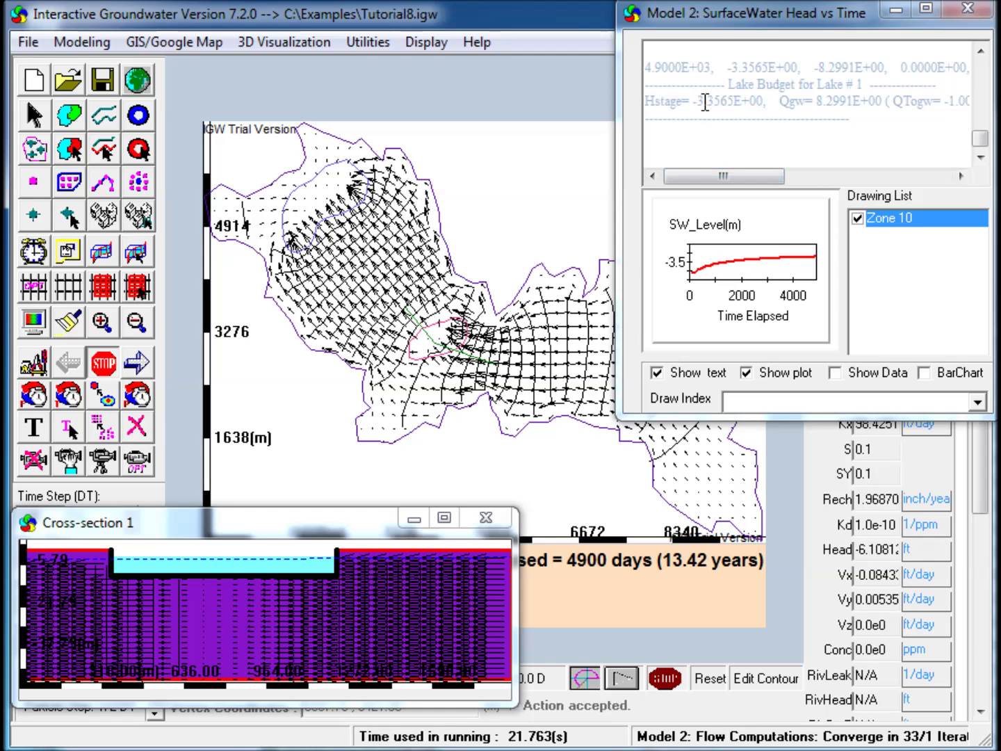
{"action": "left_click_drag", "start_coordinate": [755, 170], "coordinate": [798, 170]}
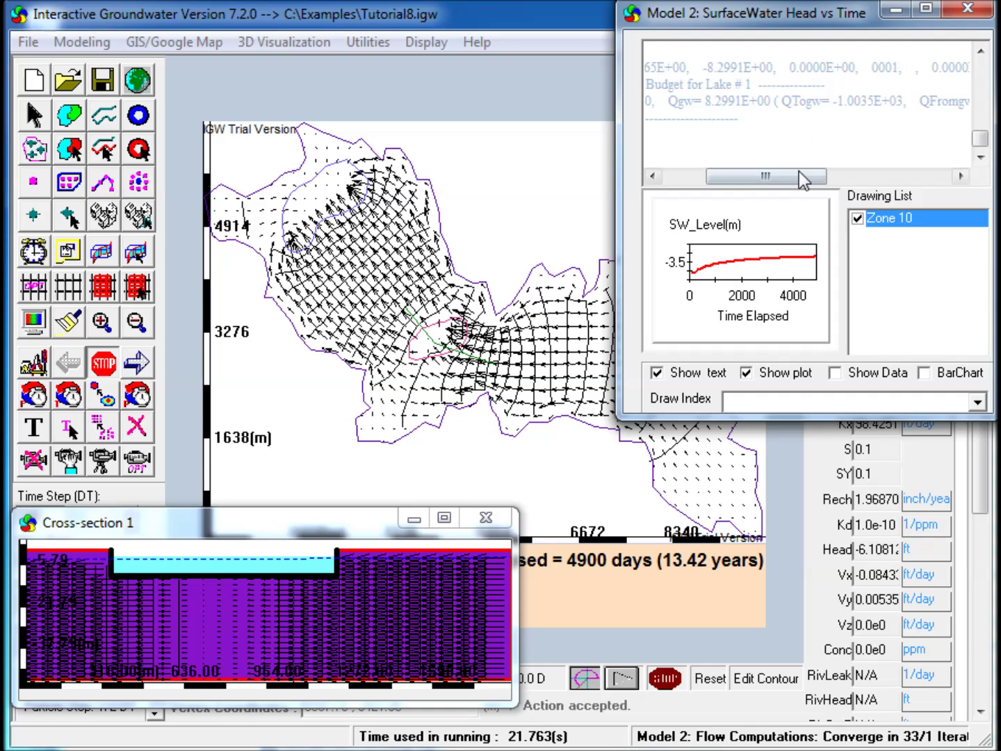
{"action": "left_click_drag", "start_coordinate": [797, 174], "coordinate": [659, 187]}
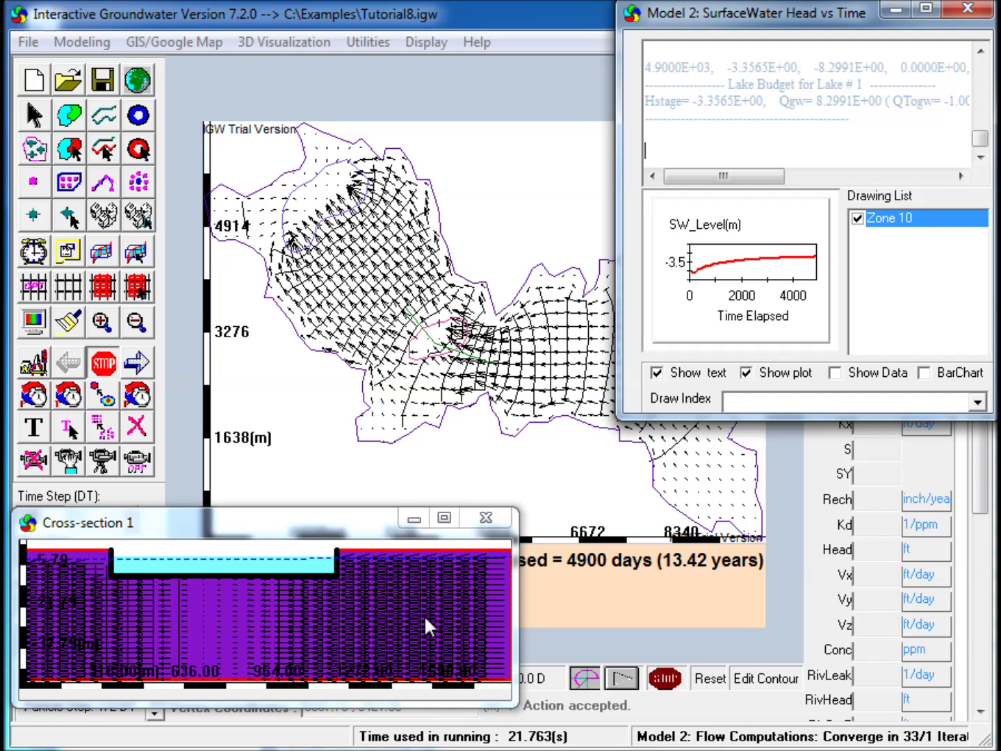
- Set the cross-section's velocity vectors to show every 4 grids in the horizontal direction and apply the display options
{"action": "right_click", "coordinate": [392, 618]}
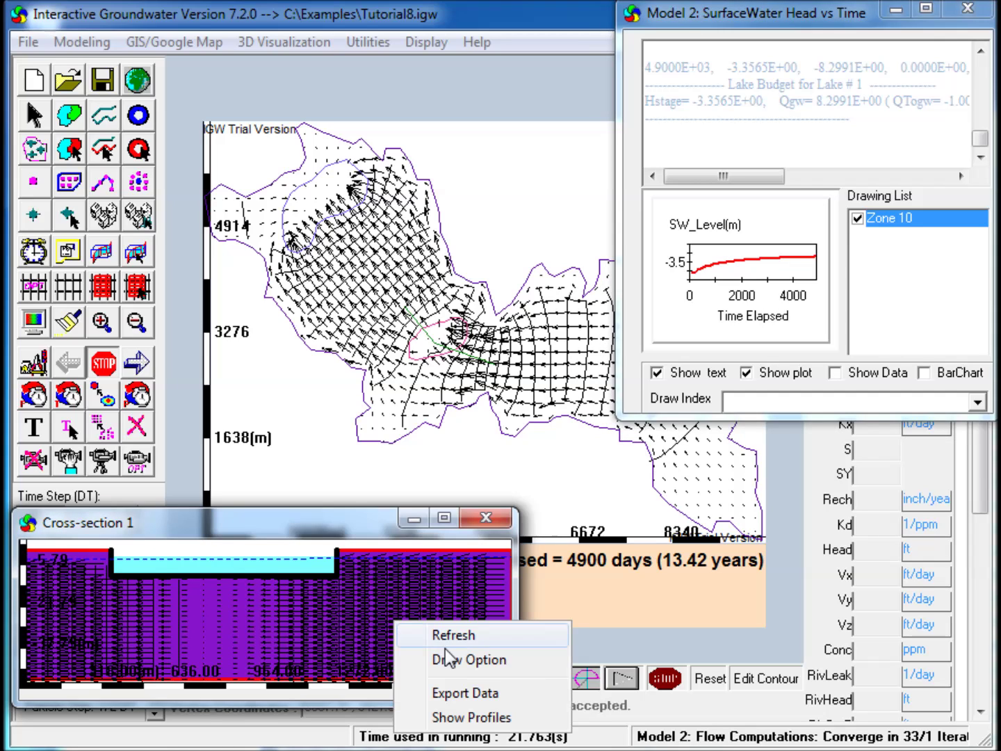
{"action": "left_click", "coordinate": [448, 660]}
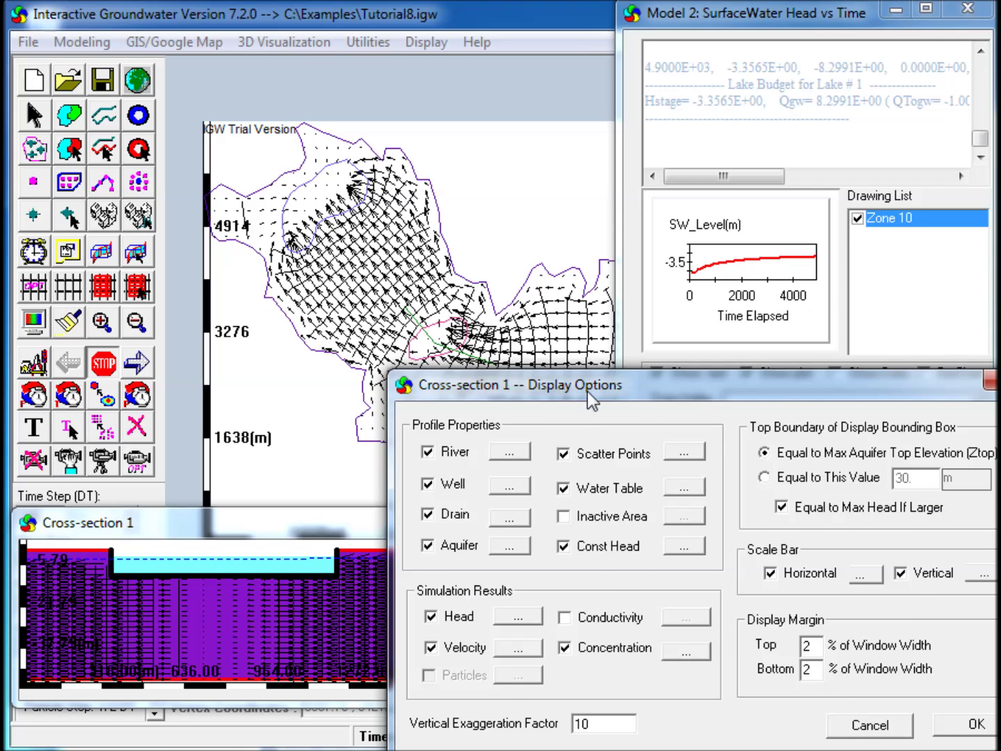
{"action": "left_click_drag", "start_coordinate": [588, 391], "coordinate": [452, 345]}
{"action": "left_click", "coordinate": [395, 604]}
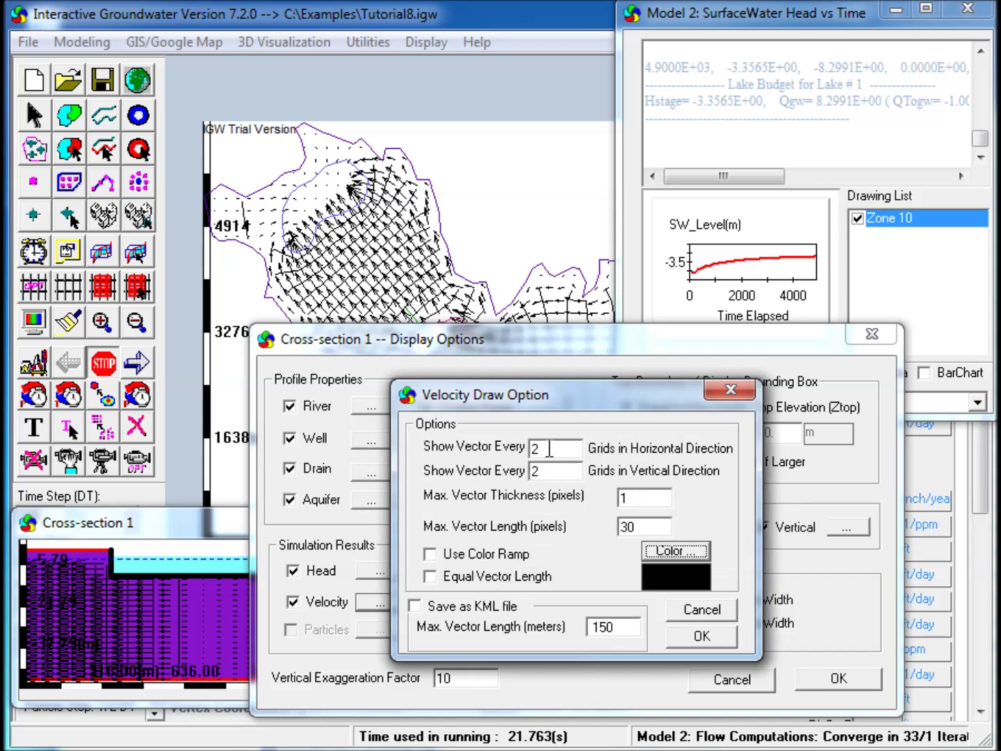
{"action": "double_click", "coordinate": [536, 449]}
{"action": "type", "text": "4"}
{"action": "key", "text": "Tab"}
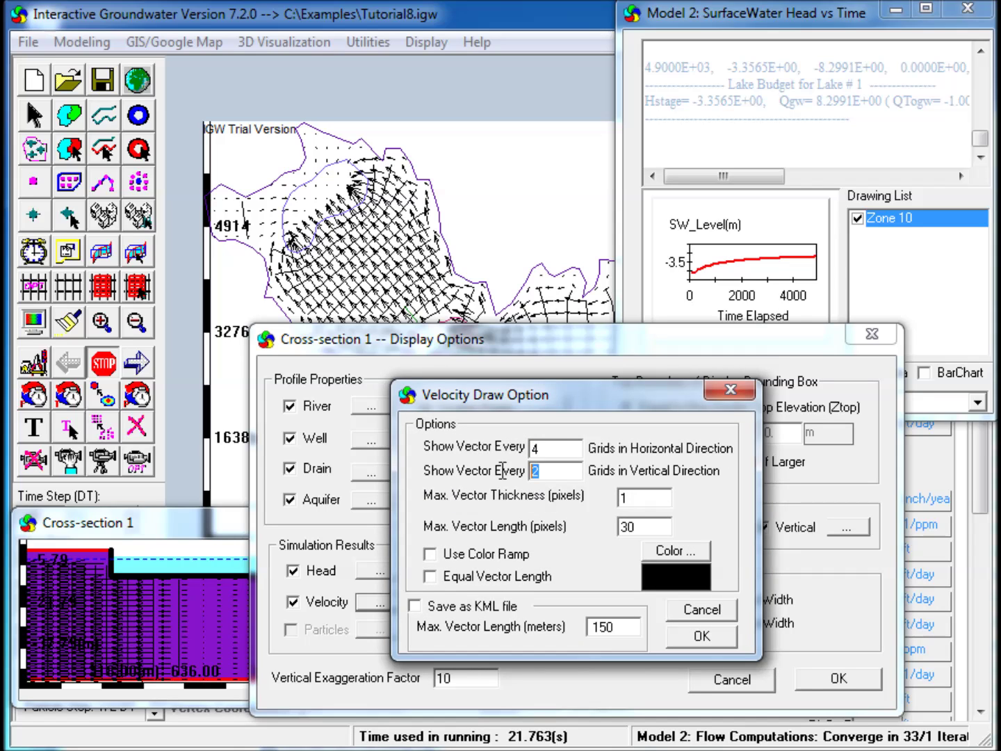
{"action": "left_click", "coordinate": [703, 644]}
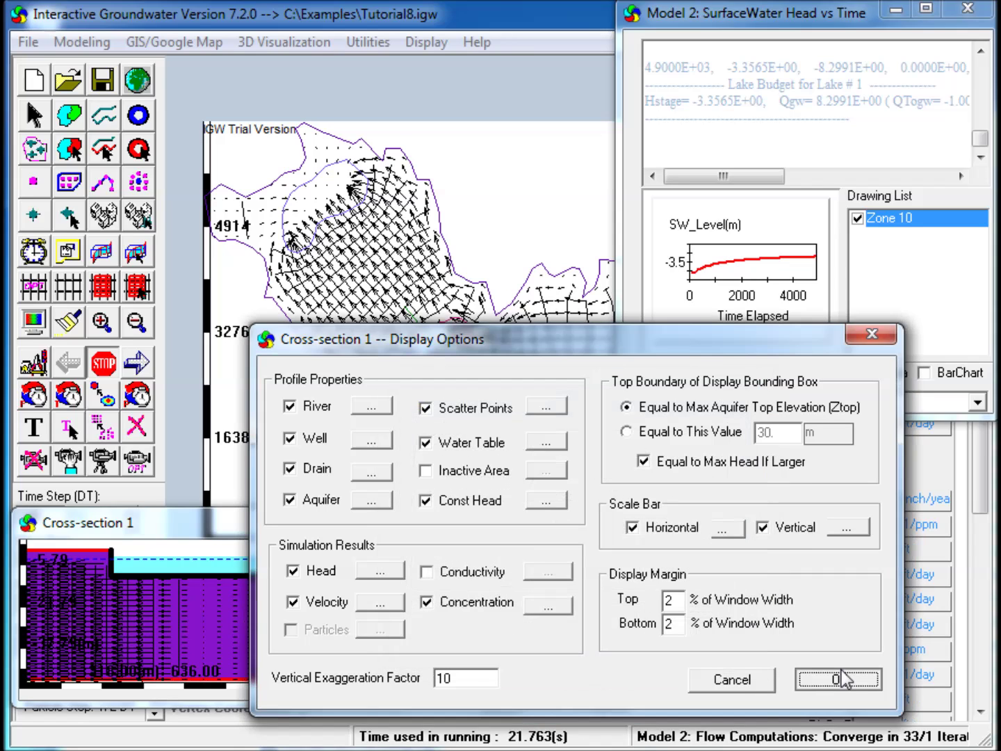
{"action": "left_click", "coordinate": [840, 677]}
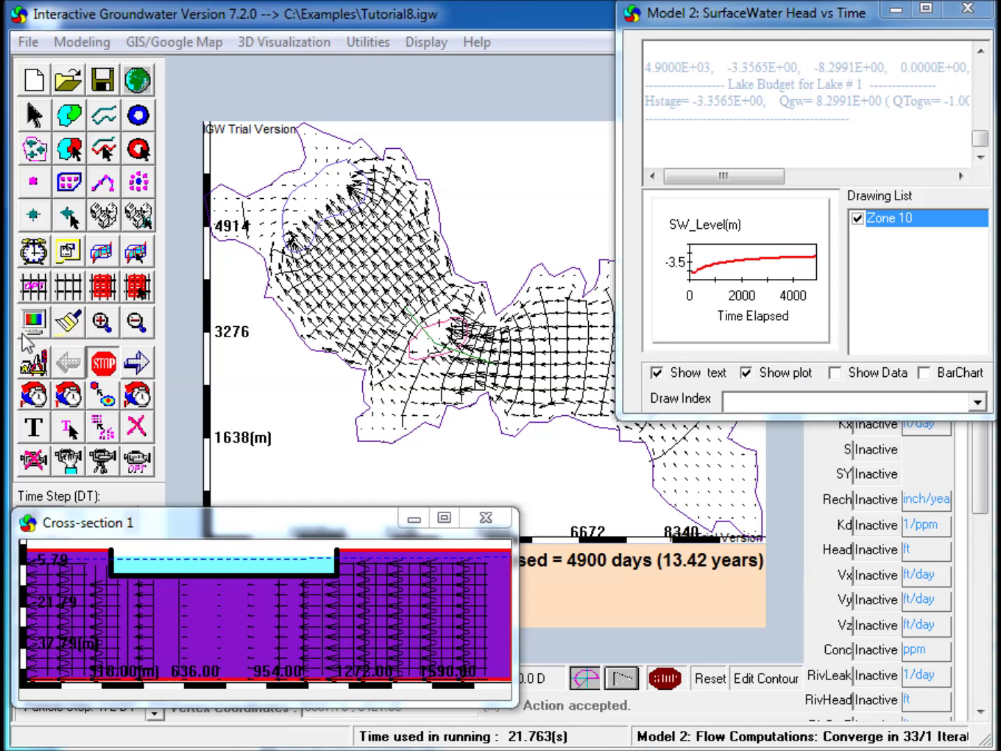
- Rediscretize the model with 4 computational layers in geological Layer 1 and run it forward
{"action": "left_click", "coordinate": [35, 296]}
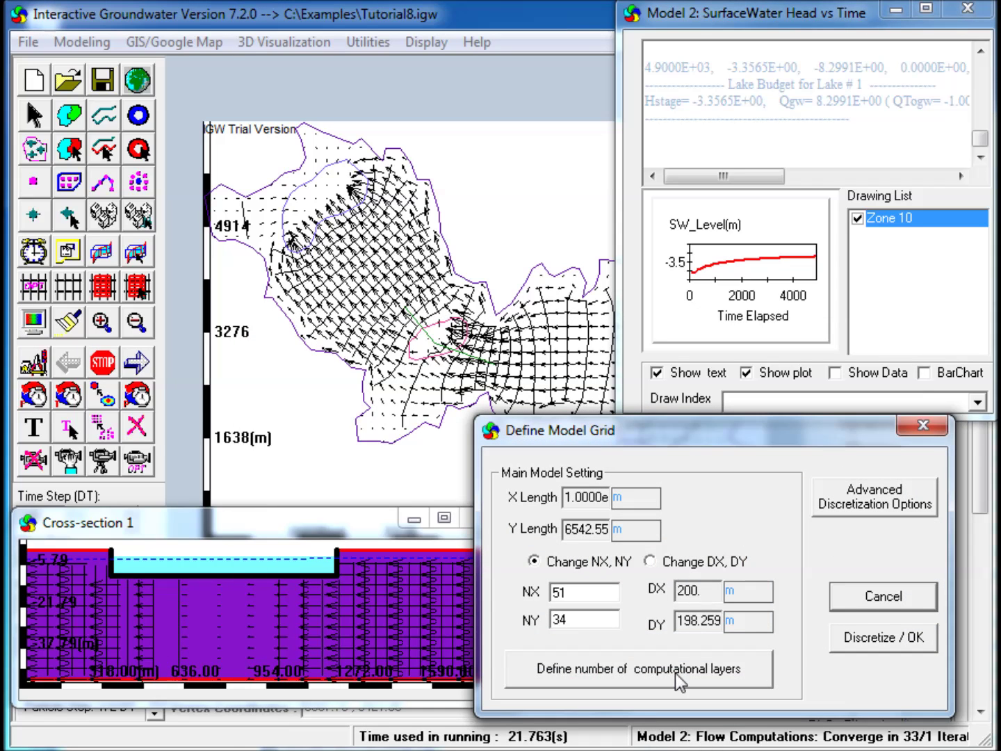
{"action": "left_click_drag", "start_coordinate": [686, 424], "coordinate": [516, 217]}
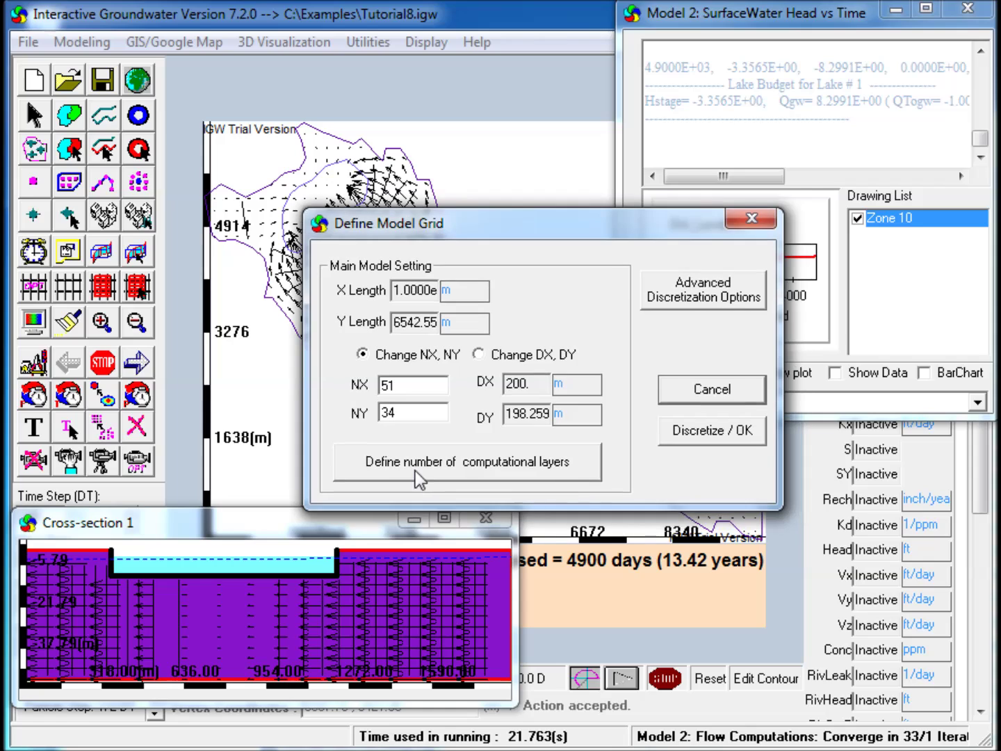
{"action": "left_click", "coordinate": [415, 471]}
{"action": "double_click", "coordinate": [546, 295]}
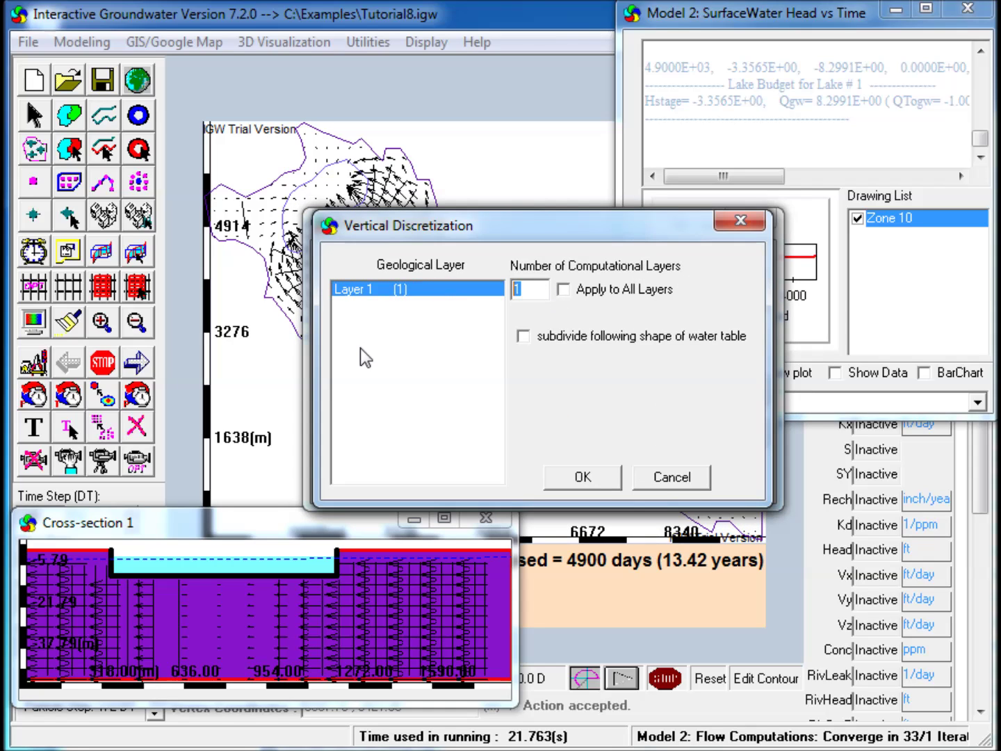
{"action": "type", "text": "4"}
{"action": "left_click", "coordinate": [582, 479]}
{"action": "left_click", "coordinate": [710, 427]}
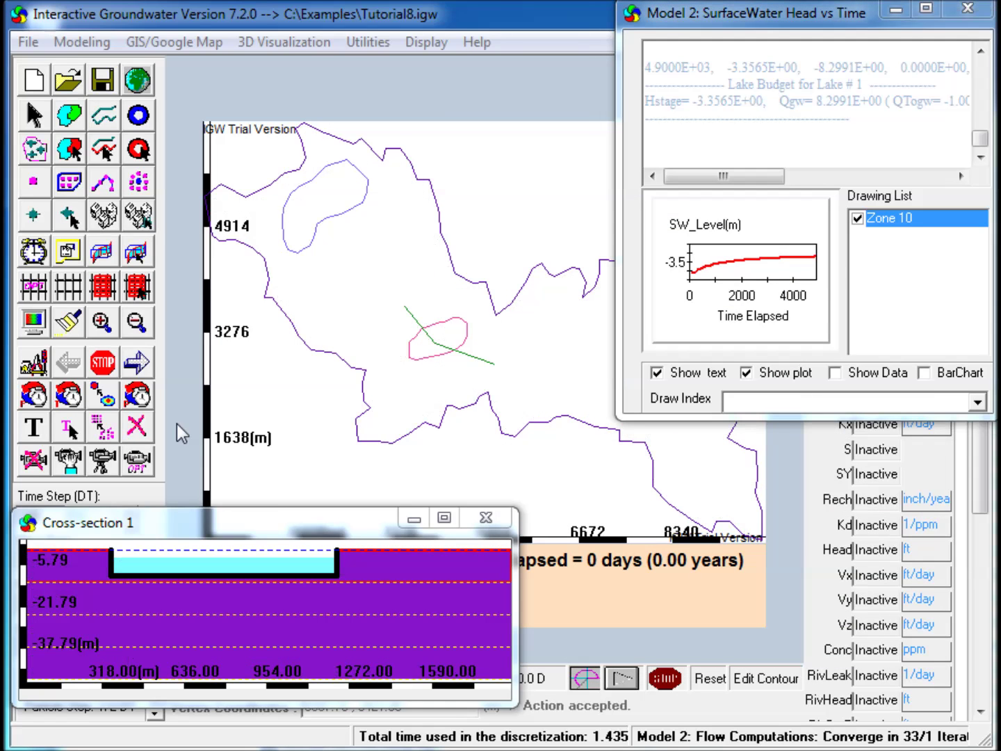
{"action": "left_click", "coordinate": [140, 364]}
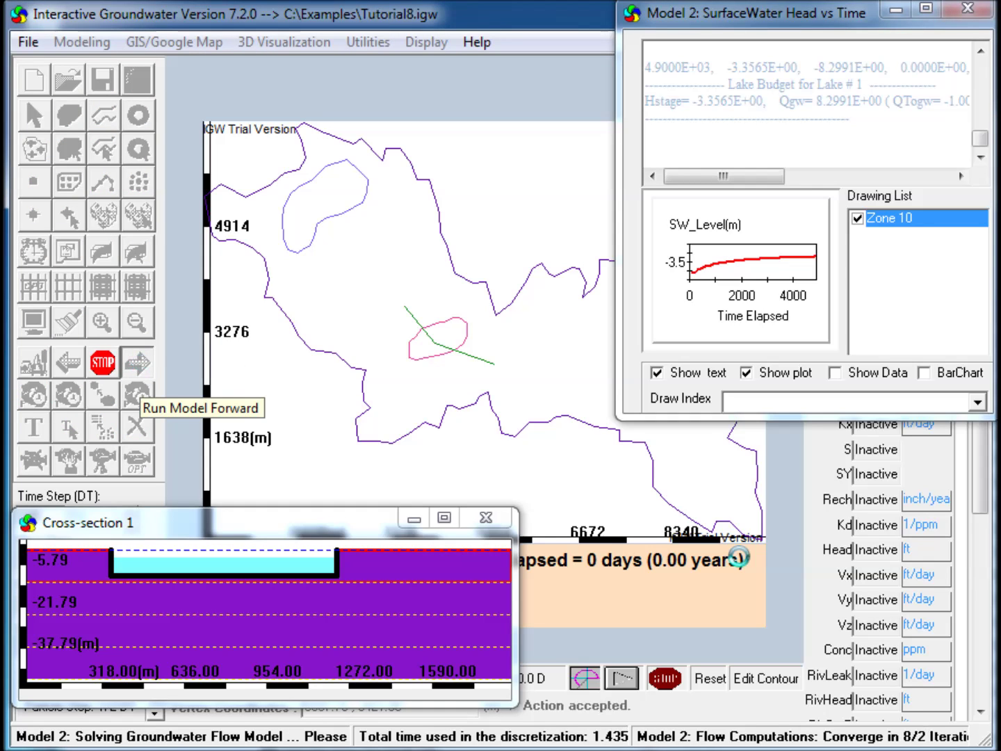